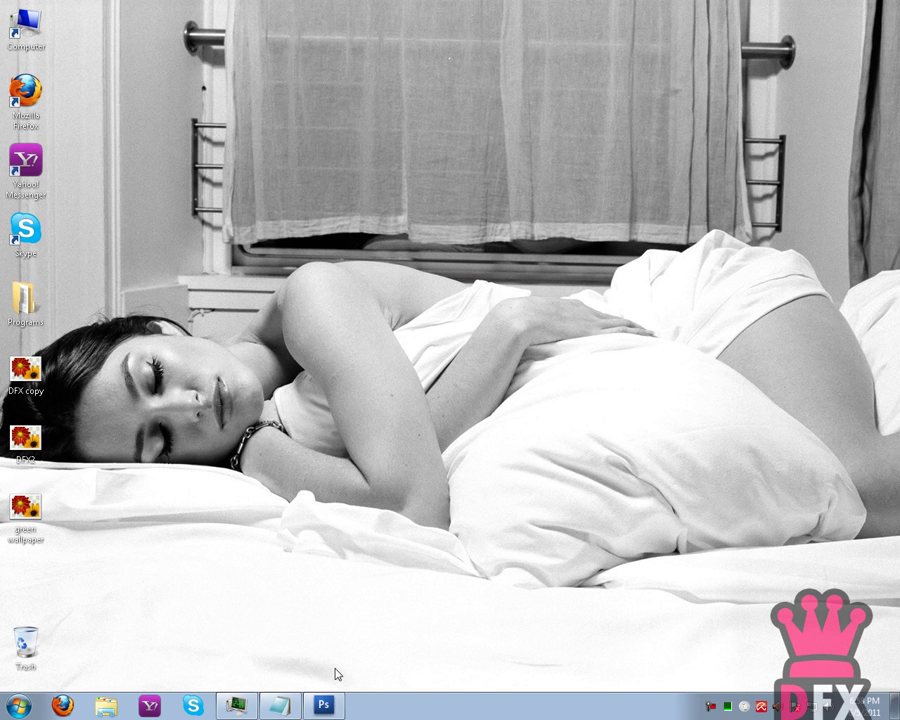
# Bring the green wallpaper.png Photoshop window back from the taskbar.
pyautogui.click(336, 710)
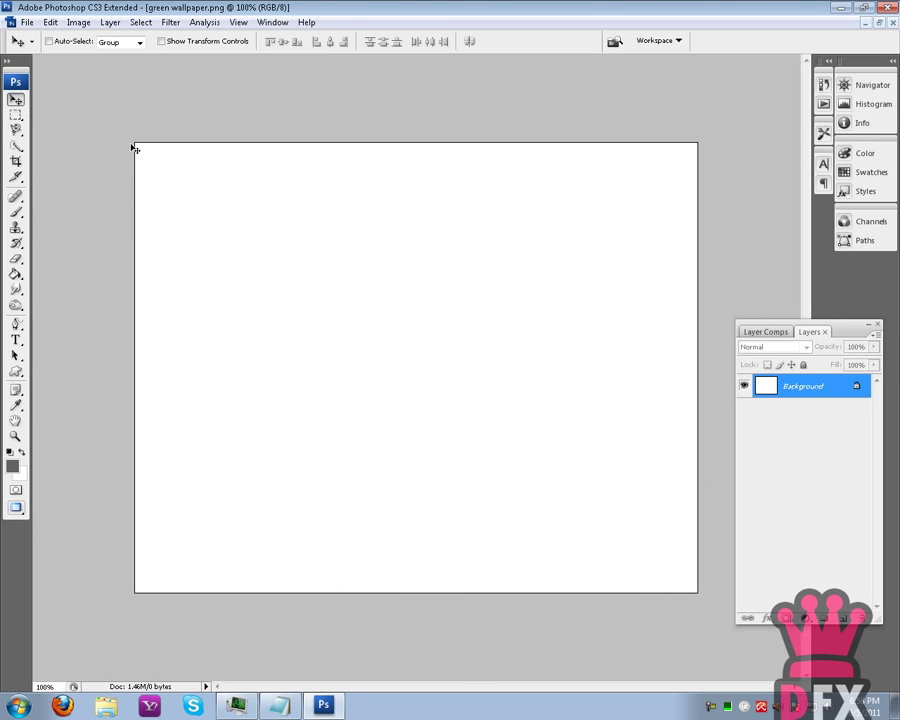
# Set the foreground colour to bright red (ff0042) with the Paint Bucket active.
pyautogui.click(15, 273)
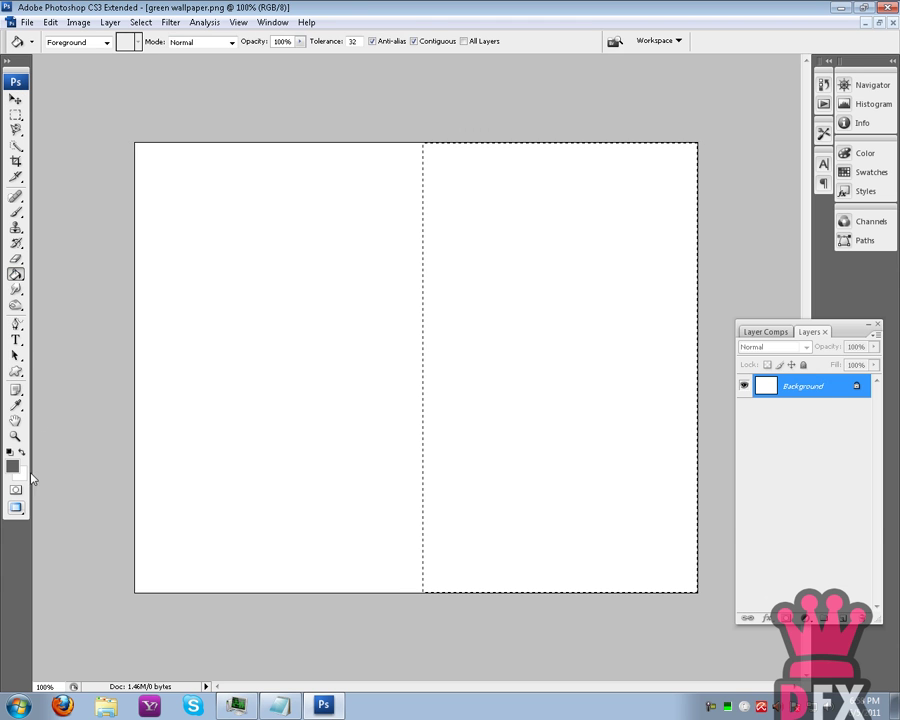
pyautogui.click(12, 466)
pyautogui.moveTo(676, 314); pyautogui.dragTo(690, 307)
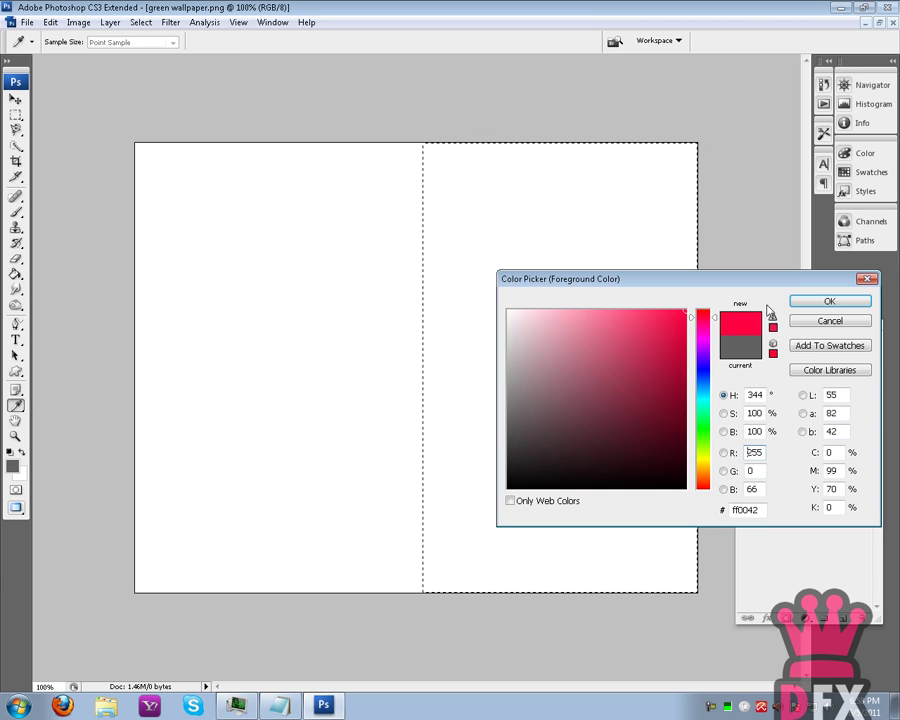
pyautogui.click(829, 301)
# Fill the right-half selection with red on a new layer named 'red', then add another empty layer.
pyautogui.hotkey('ctrl', 'shift', 'alt', 'n')
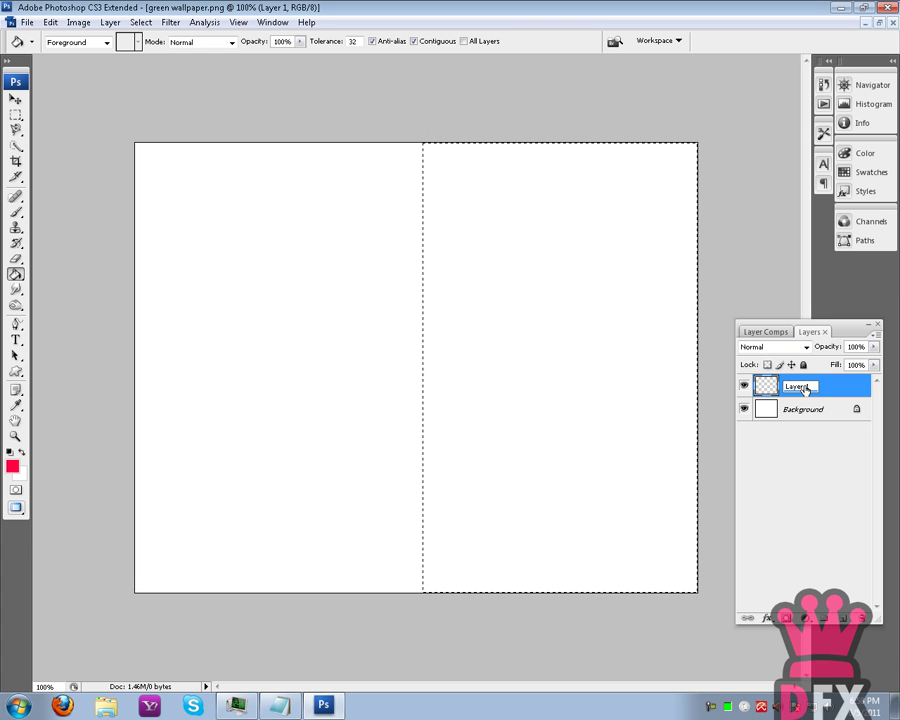
pyautogui.write('red')
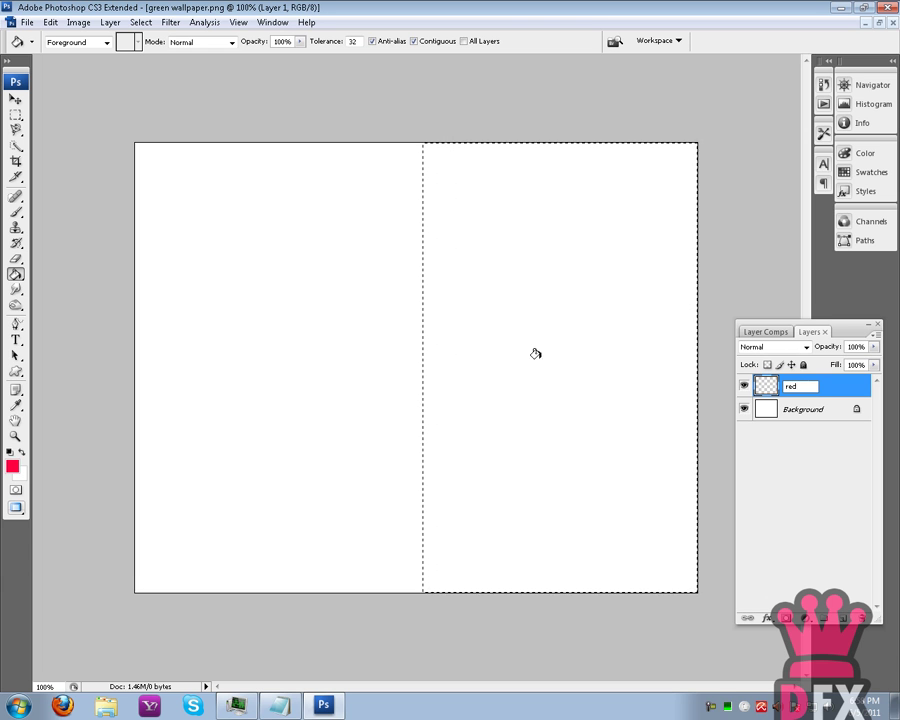
pyautogui.click(597, 384)
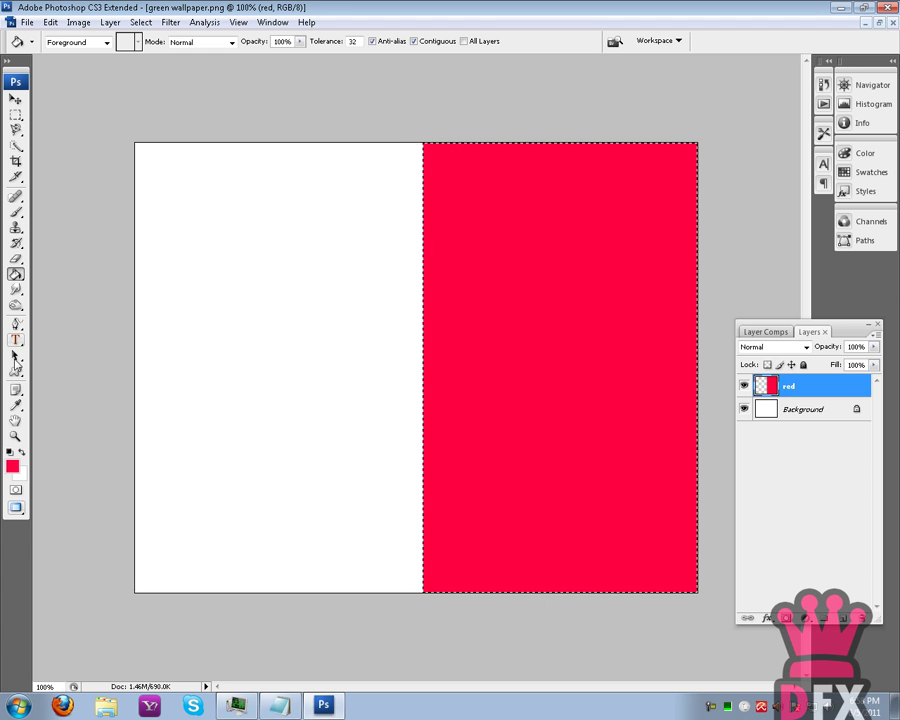
pyautogui.click(843, 618)
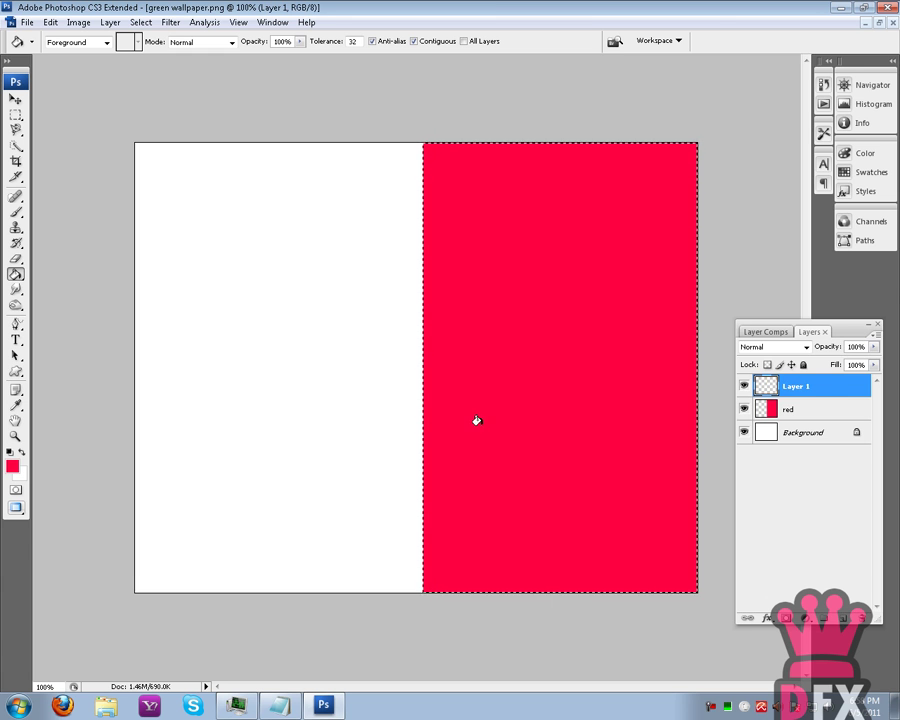
# Marquee a full-height stripe in the middle of the red half and rename Layer 1.
pyautogui.click(16, 115)
pyautogui.click(519, 128)
pyautogui.moveTo(513, 135); pyautogui.dragTo(614, 628)
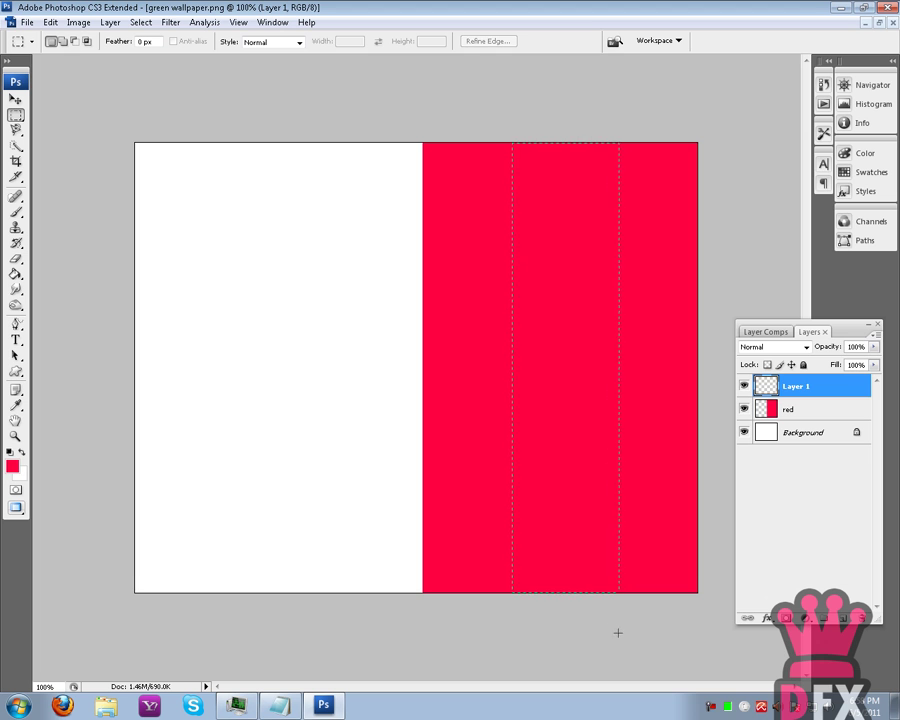
pyautogui.doubleClick(796, 387)
pyautogui.write('white')
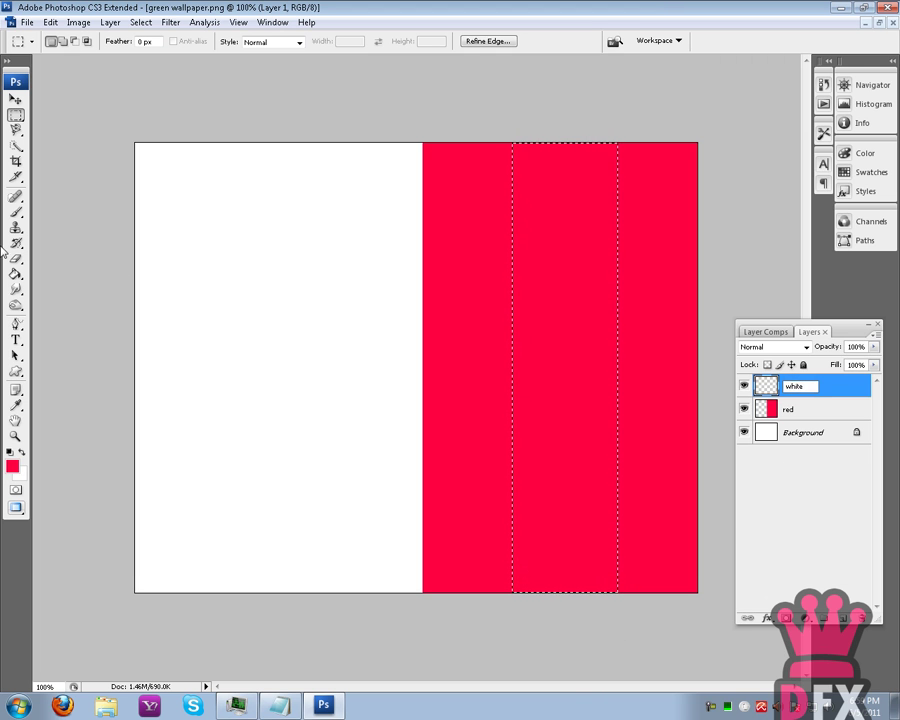
pyautogui.press('Return')
# Fill the stripe with grey and name its layer 'gray'.
pyautogui.press('g')
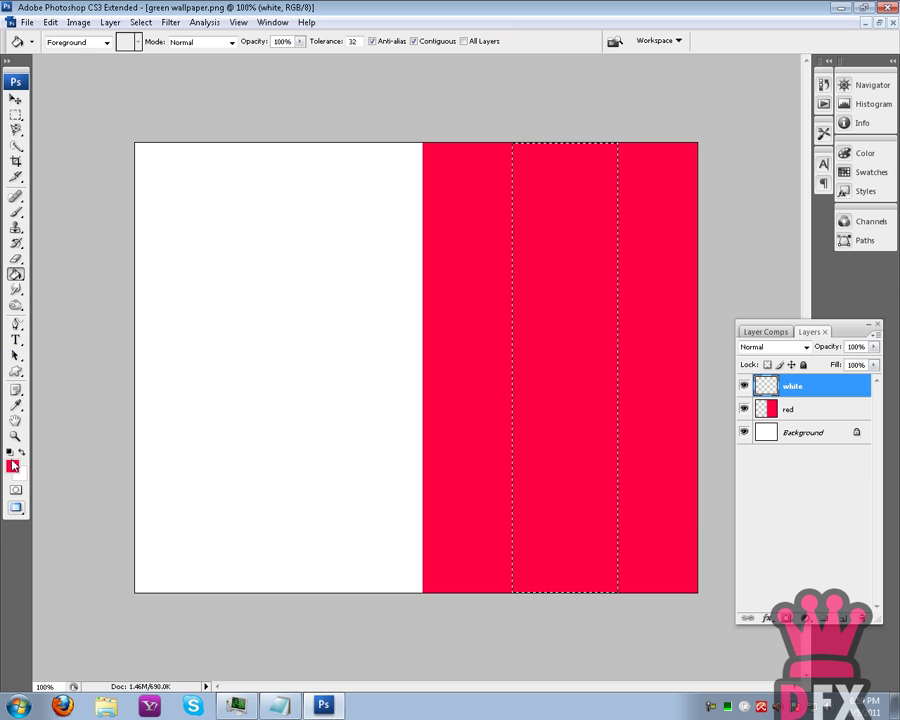
pyautogui.click(12, 467)
pyautogui.moveTo(513, 365); pyautogui.dragTo(504, 414)
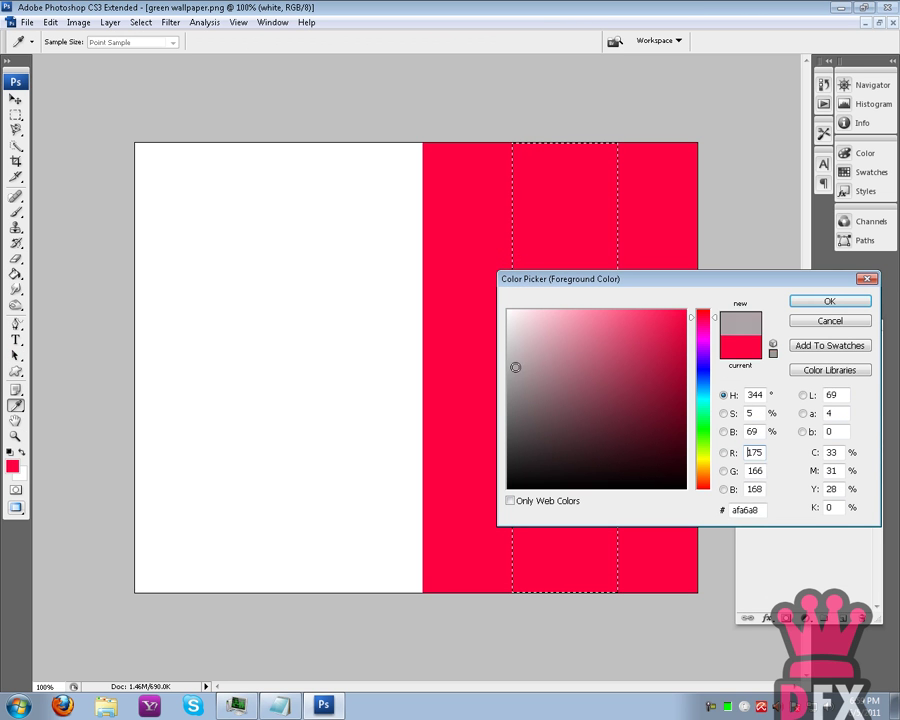
pyautogui.click(852, 300)
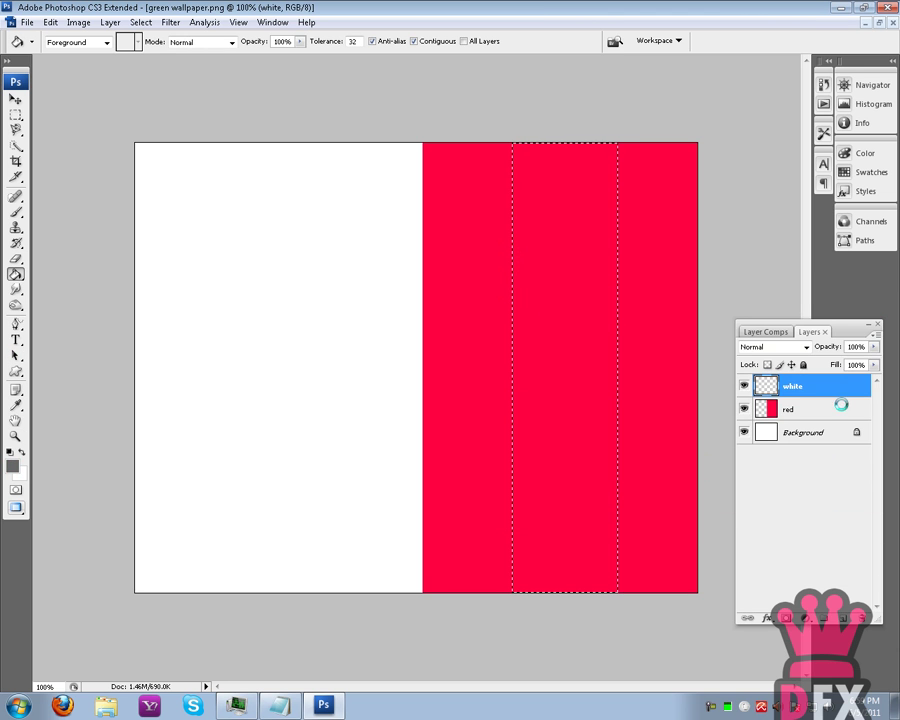
pyautogui.hotkey('alt', 'BackSpace')
pyautogui.write('gray')
pyautogui.click(15, 100)
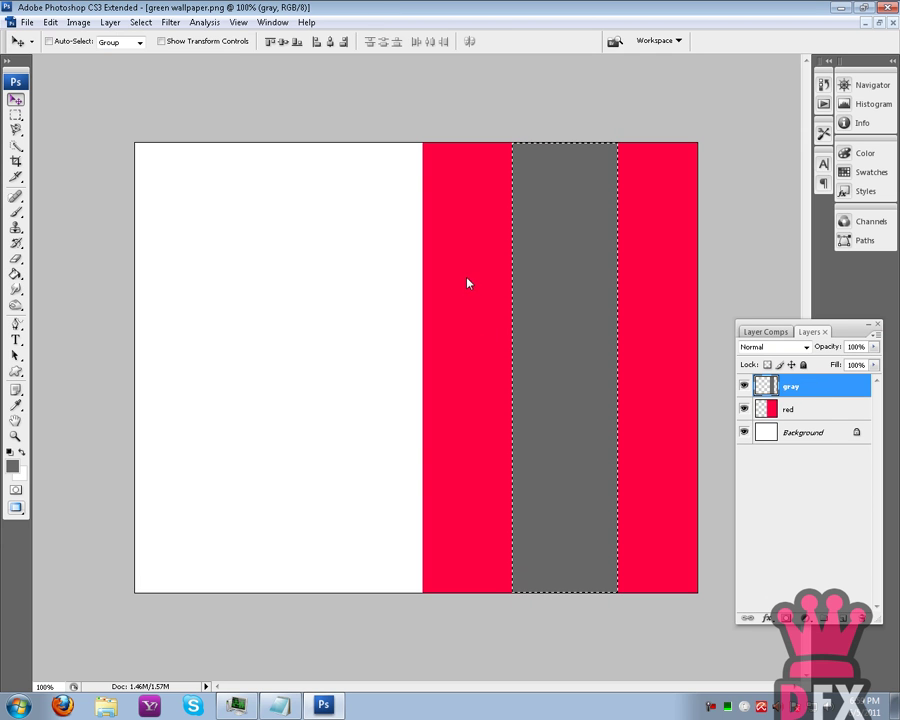
# Deselect, then merge the red and gray layers into one.
pyautogui.click(15, 115)
pyautogui.rightClick(396, 241)
pyautogui.click(436, 250)
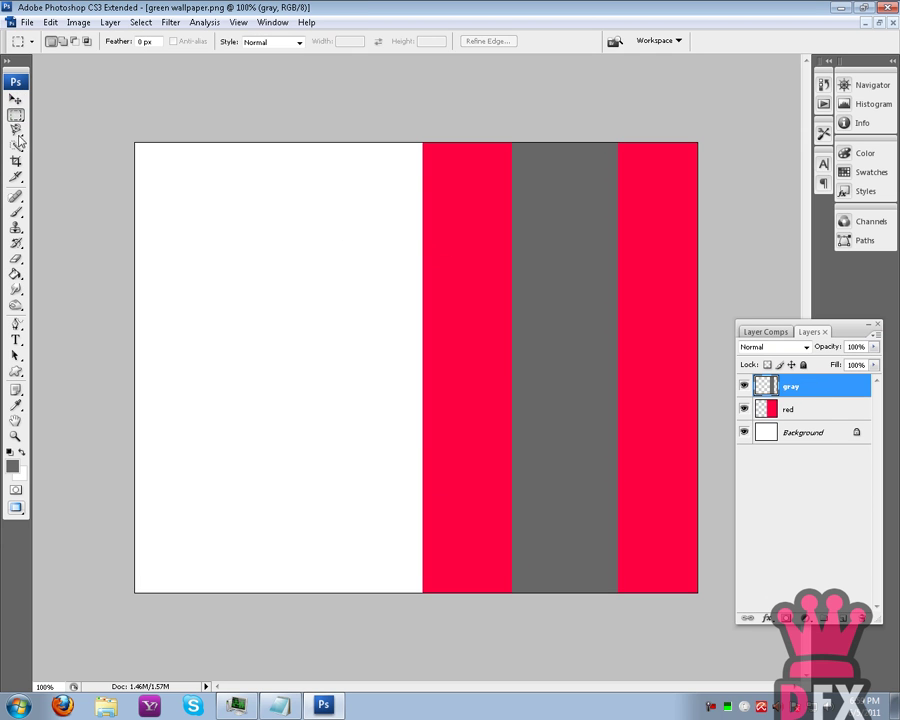
pyautogui.click(791, 410)
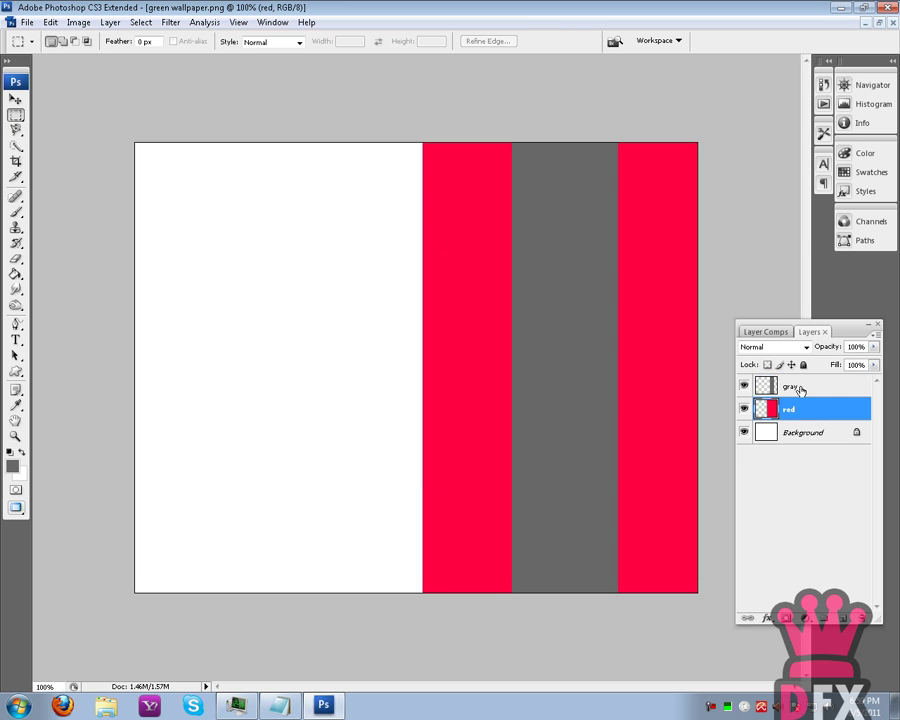
pyautogui.keyDown('shift'); pyautogui.click(800, 389); pyautogui.keyUp('shift')
pyautogui.rightClick(800, 389)
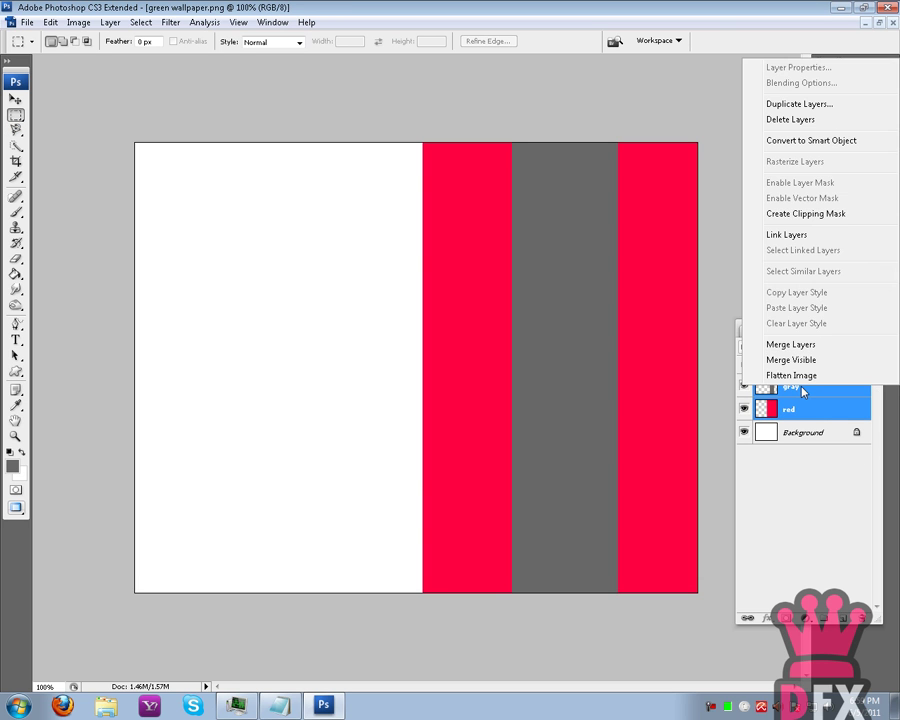
pyautogui.click(807, 344)
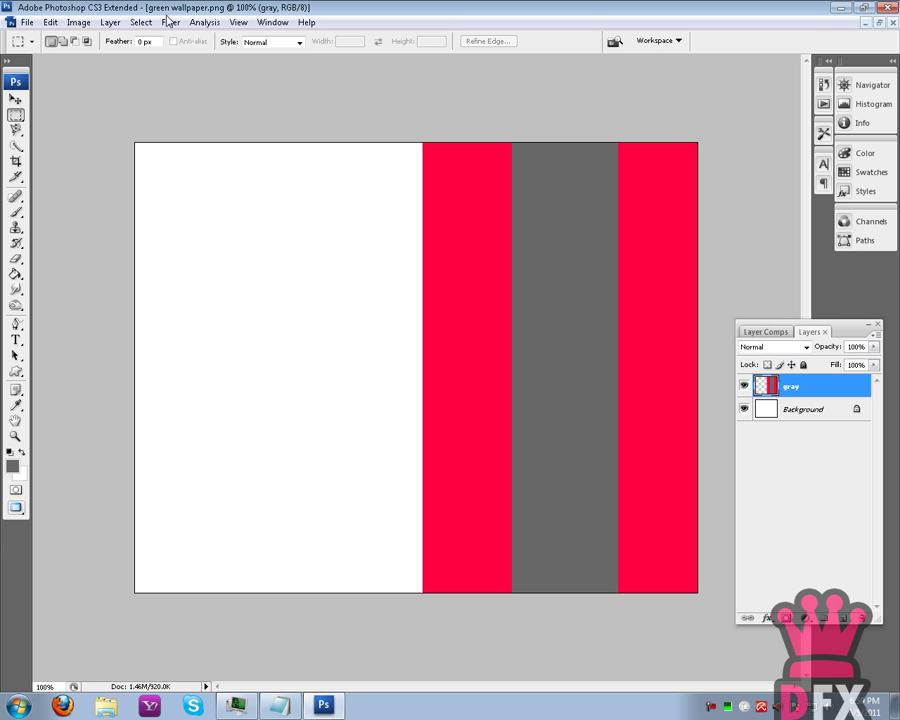
pyautogui.click(168, 21)
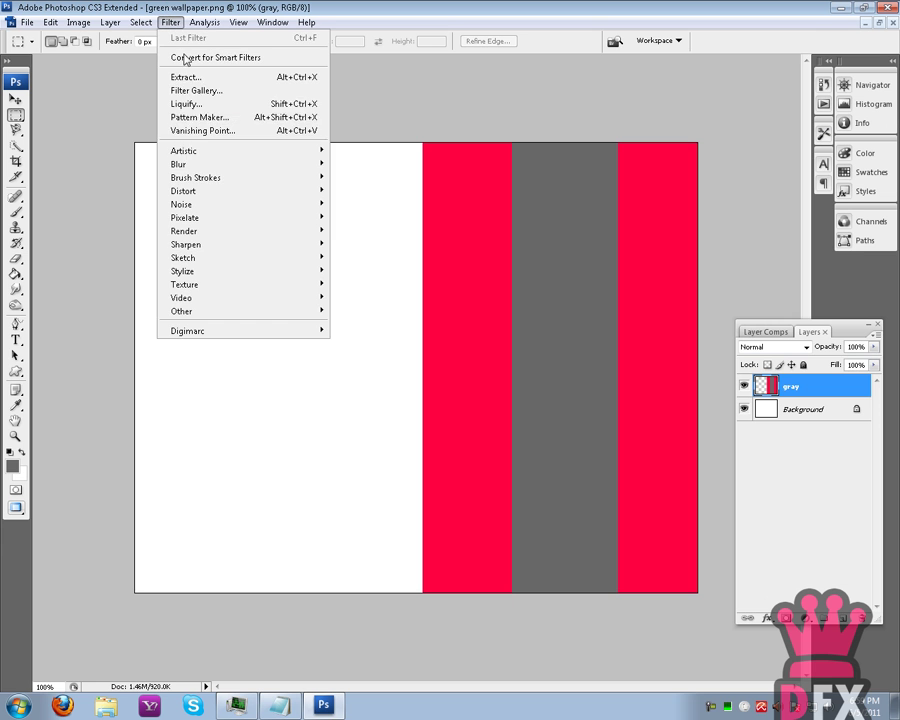
# In Liquify with a 90 warp brush, push grey bulges into the right red column.
pyautogui.click(199, 105)
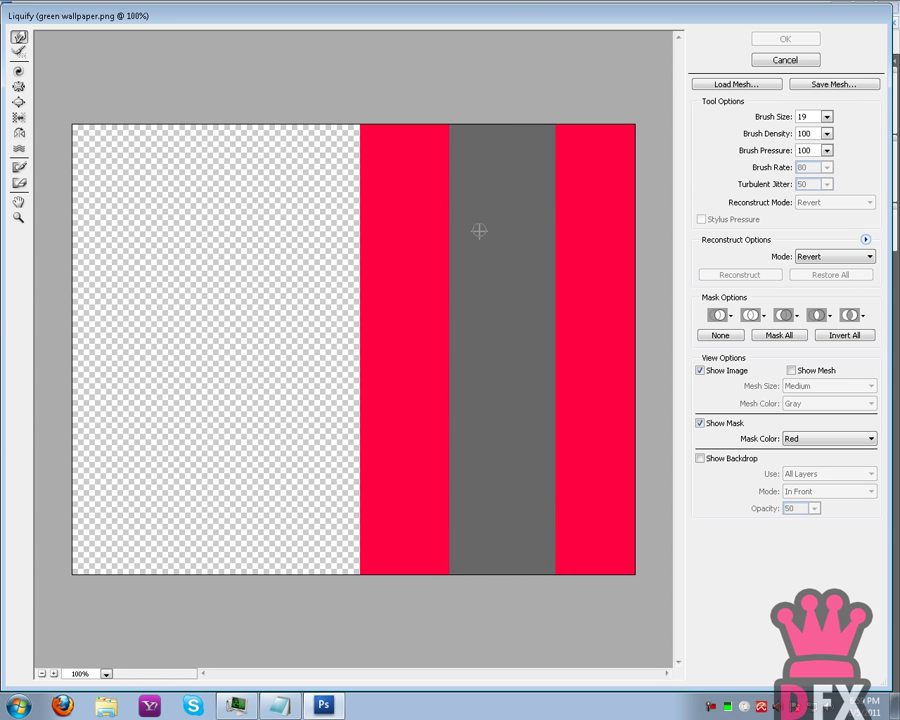
pyautogui.click(827, 117)
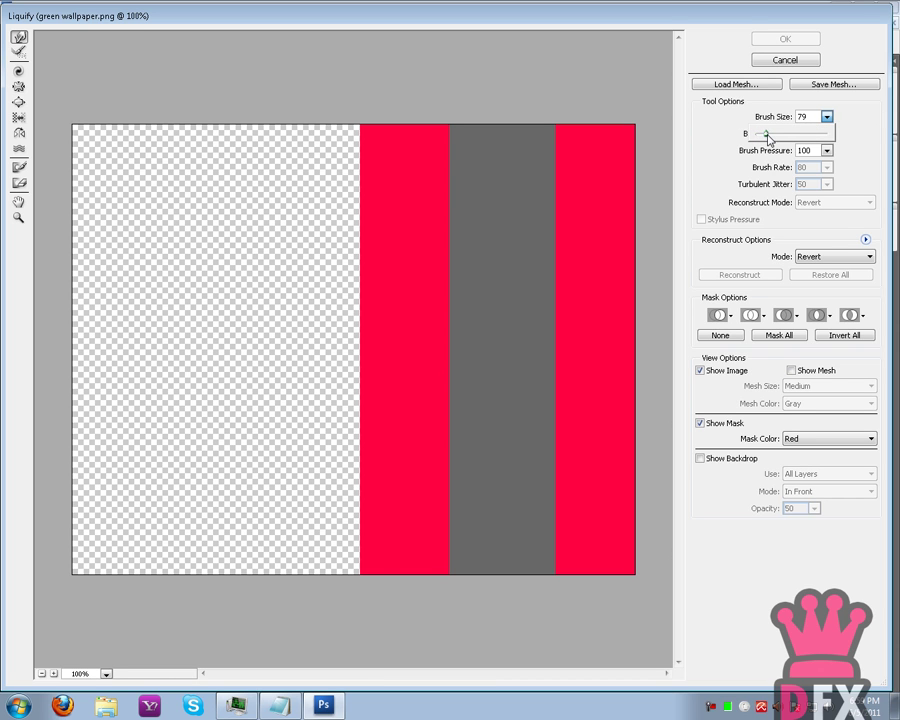
pyautogui.click(813, 116)
pyautogui.write('90')
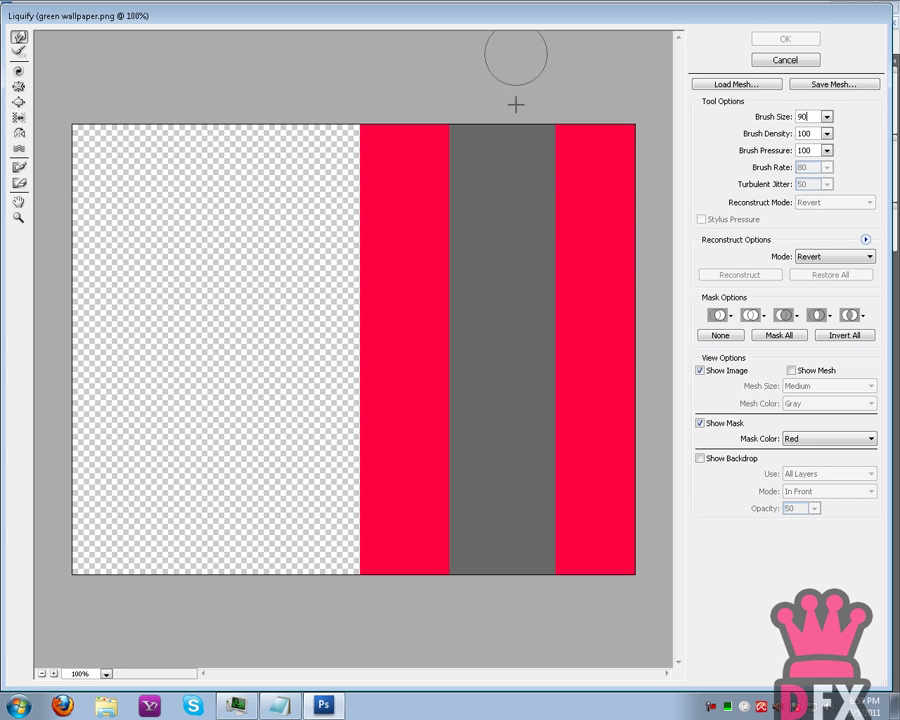
pyautogui.moveTo(512, 231); pyautogui.dragTo(647, 76)
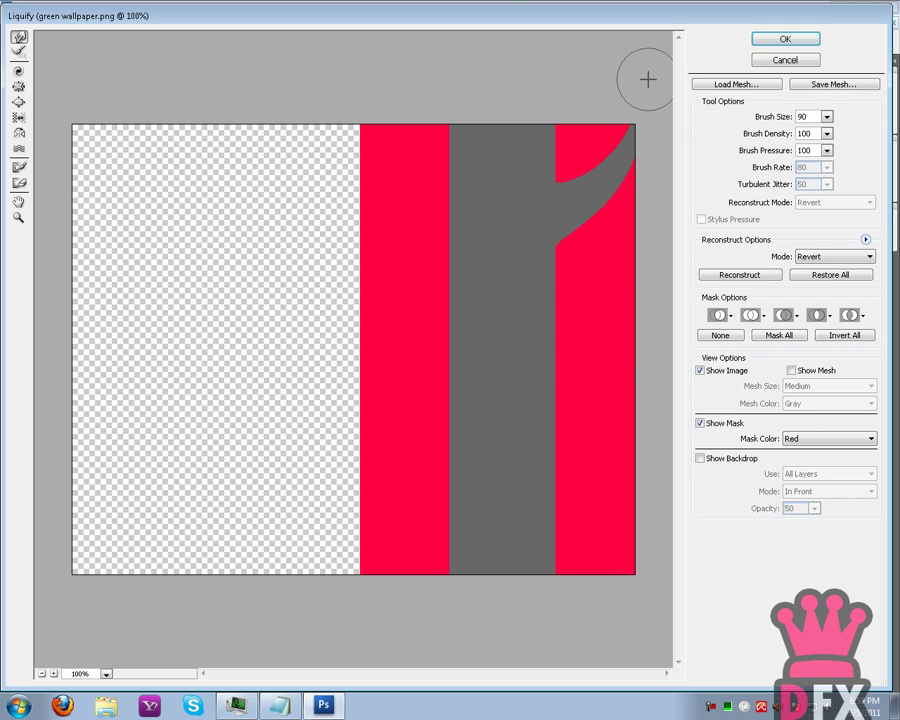
pyautogui.moveTo(524, 259)
pyautogui.mouseDown()
pyautogui.moveTo(576, 251)
pyautogui.moveTo(679, 279)
pyautogui.mouseUp()
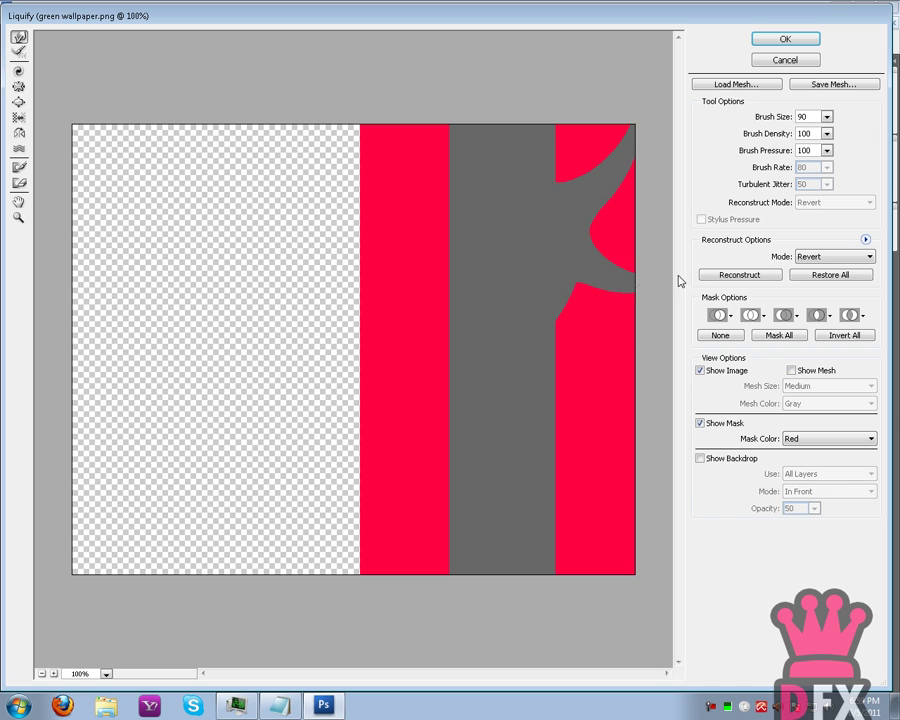
pyautogui.moveTo(512, 280); pyautogui.dragTo(650, 444)
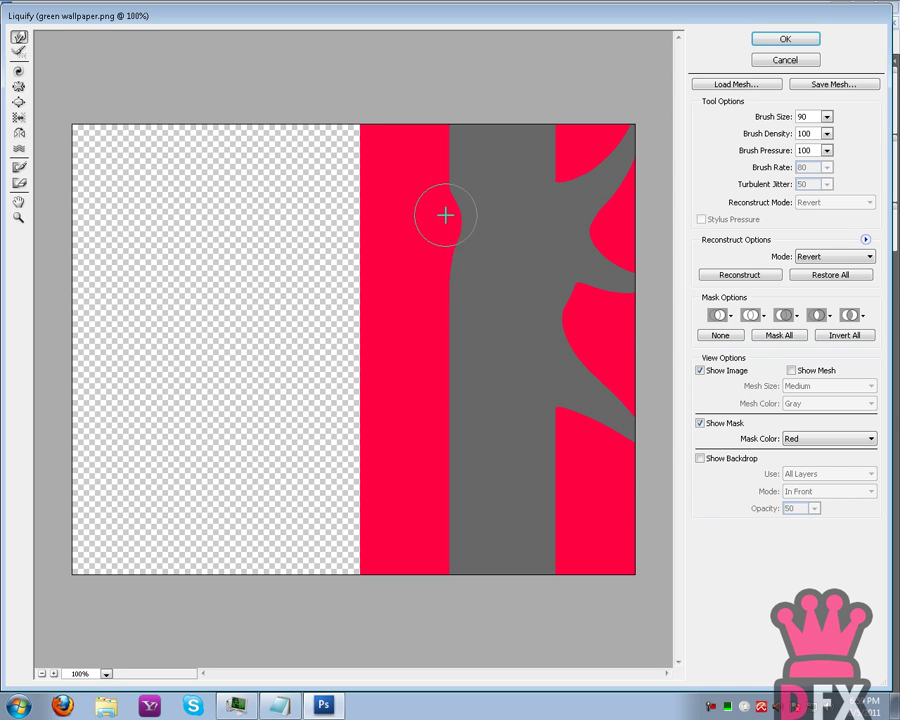
# Warp red into the grey column and grey into the red, forming curved tongues.
pyautogui.moveTo(446, 213); pyautogui.dragTo(583, 237)
pyautogui.moveTo(466, 401)
pyautogui.mouseDown()
pyautogui.moveTo(472, 413)
pyautogui.moveTo(778, 561)
pyautogui.mouseUp()
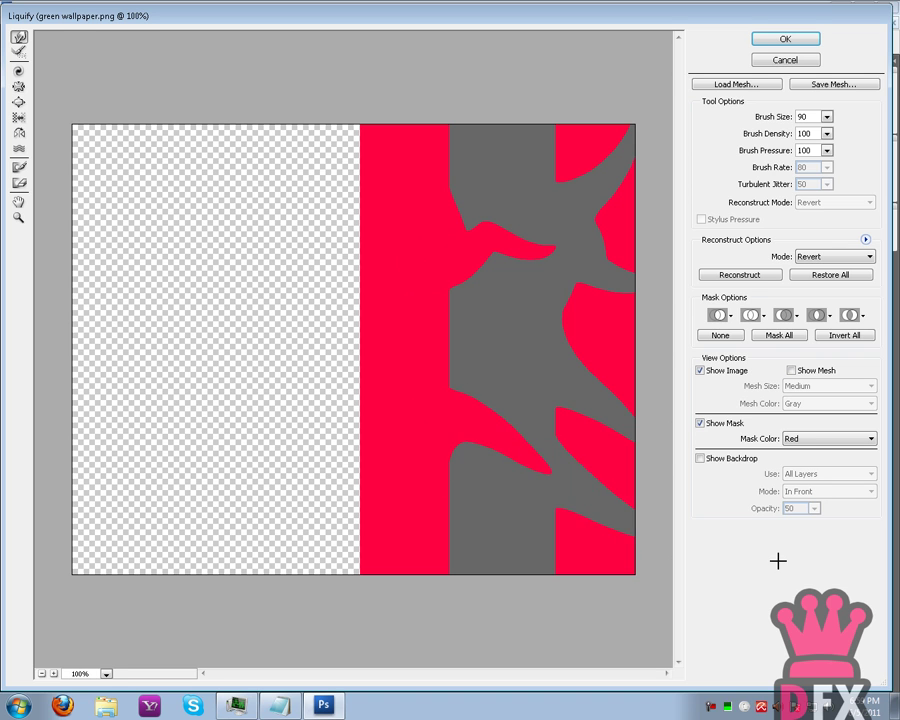
pyautogui.hotkey('ctrl', 'z')
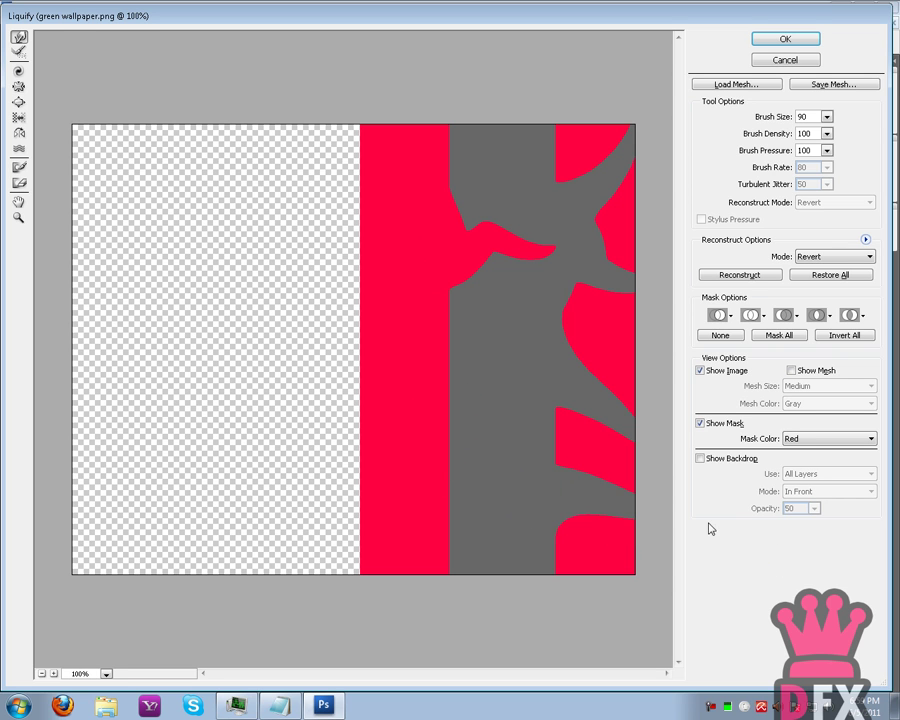
pyautogui.moveTo(532, 513); pyautogui.dragTo(590, 594)
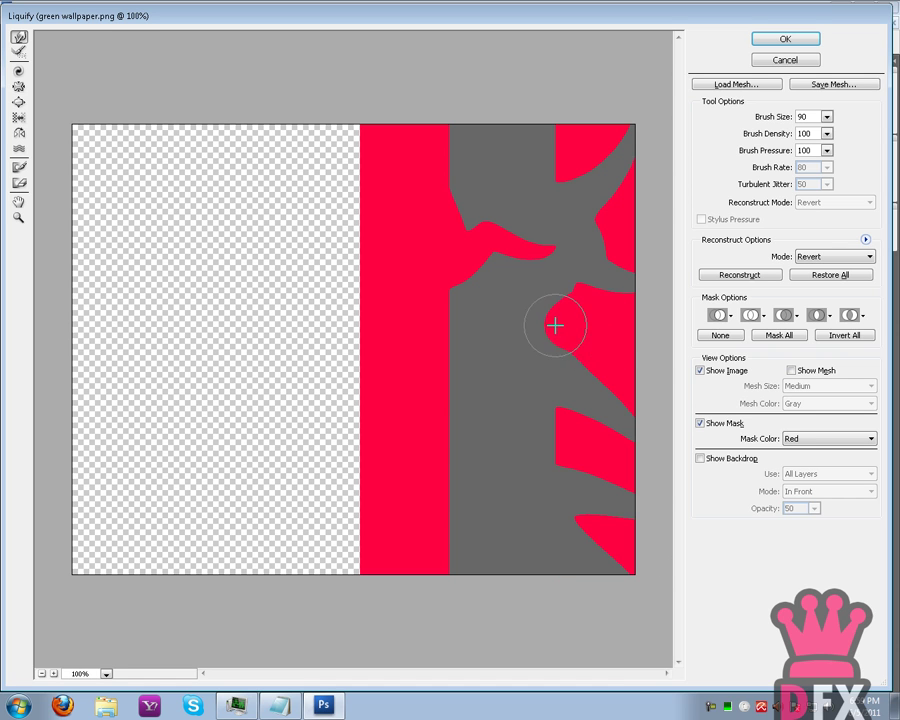
pyautogui.moveTo(556, 325); pyautogui.dragTo(488, 450)
pyautogui.moveTo(426, 454); pyautogui.dragTo(457, 522)
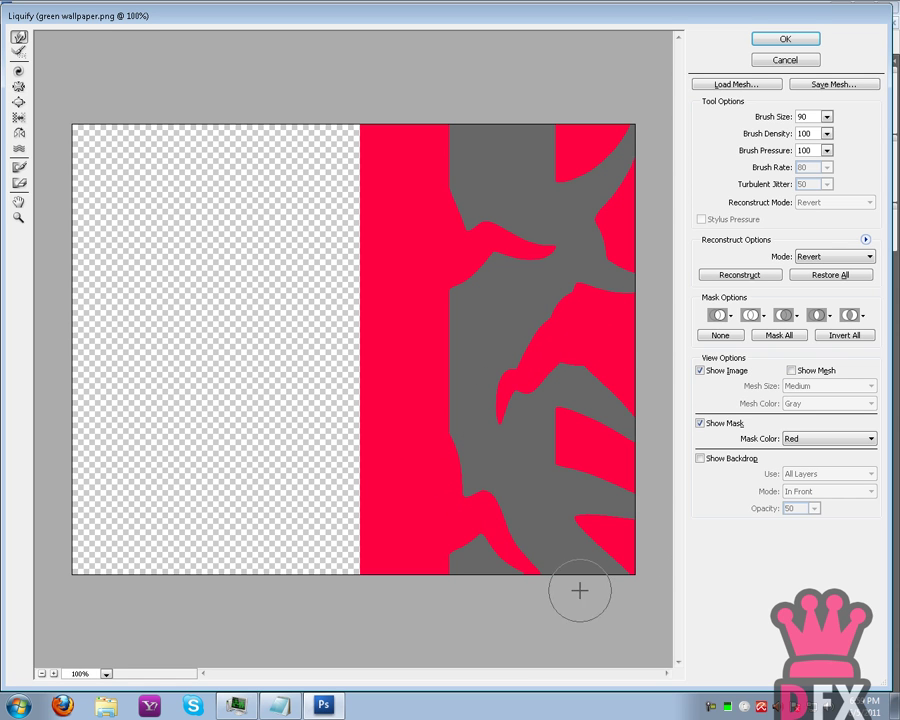
pyautogui.moveTo(528, 160); pyautogui.dragTo(578, 116)
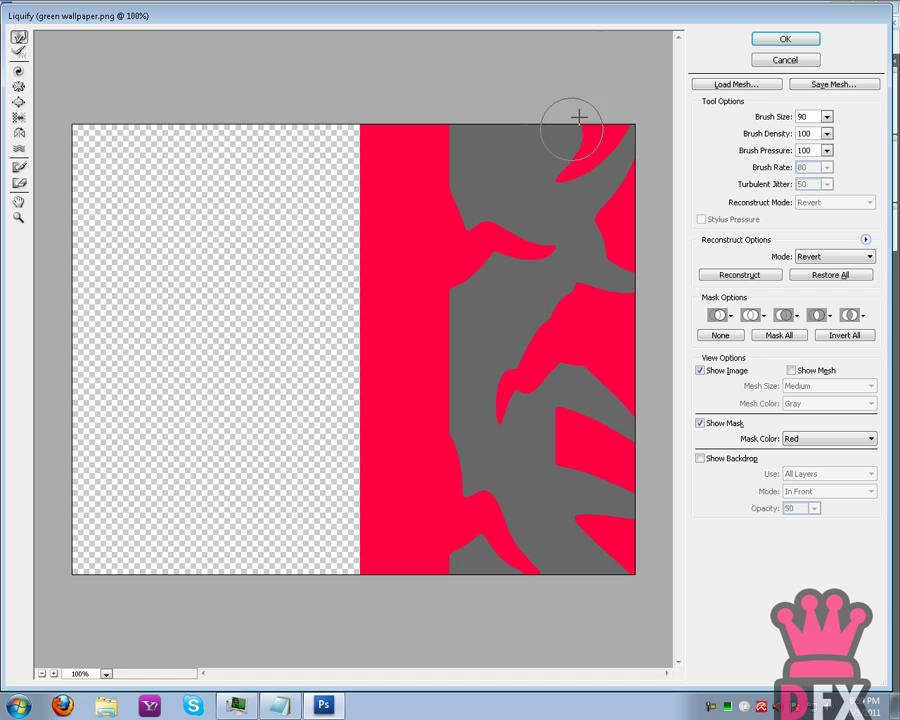
pyautogui.click(826, 117)
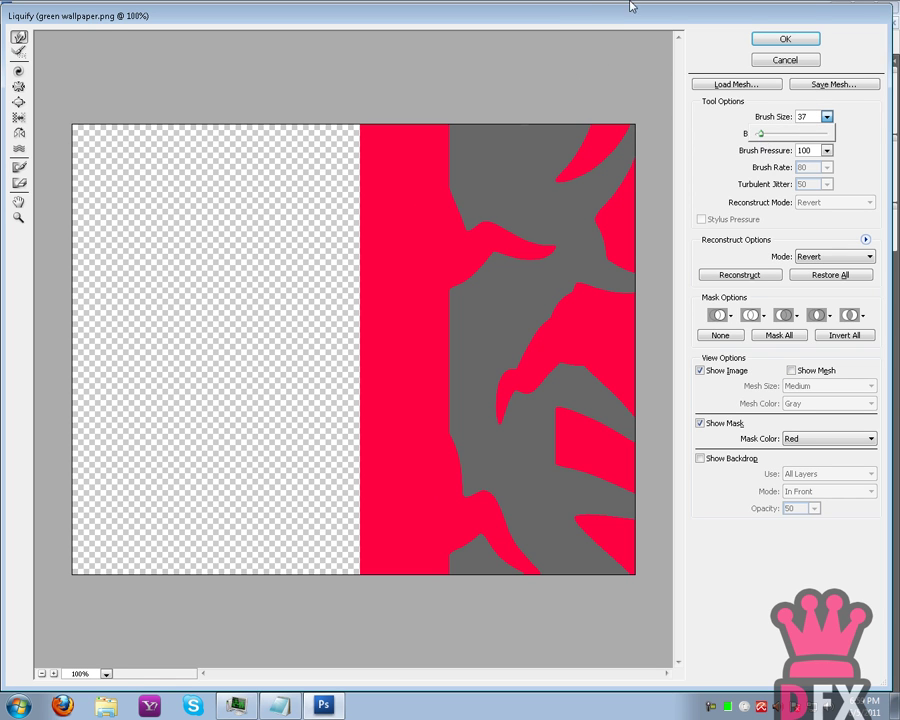
# Set the warp brush to 37 and zig-zag the edges of the red tongues.
pyautogui.click(586, 24)
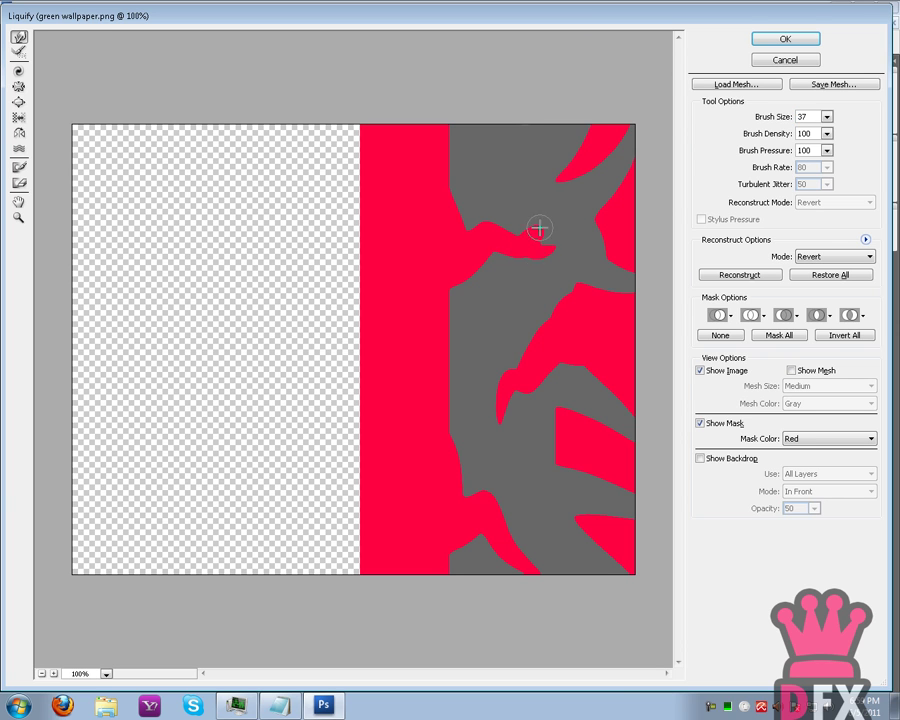
pyautogui.moveTo(538, 229); pyautogui.dragTo(583, 268)
pyautogui.hotkey('ctrl', 'alt', 'z')
pyautogui.moveTo(527, 250)
pyautogui.mouseDown()
pyautogui.moveTo(565, 233)
pyautogui.moveTo(597, 276)
pyautogui.mouseUp()
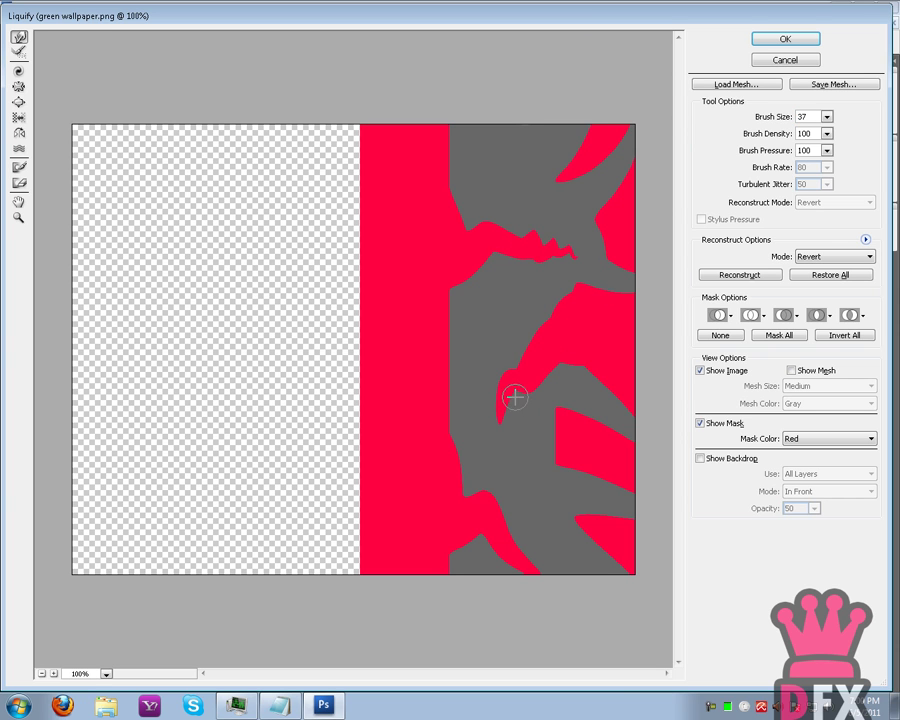
pyautogui.moveTo(508, 377); pyautogui.dragTo(504, 406)
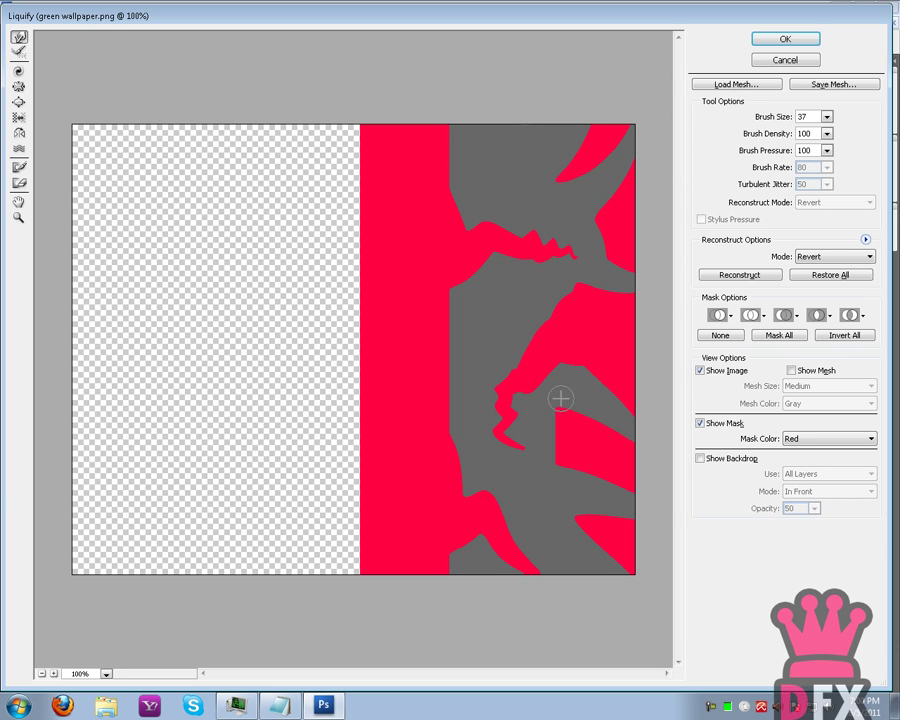
pyautogui.moveTo(564, 443); pyautogui.dragTo(683, 503)
pyautogui.moveTo(587, 484)
pyautogui.mouseDown()
pyautogui.moveTo(622, 484)
pyautogui.moveTo(679, 513)
pyautogui.mouseUp()
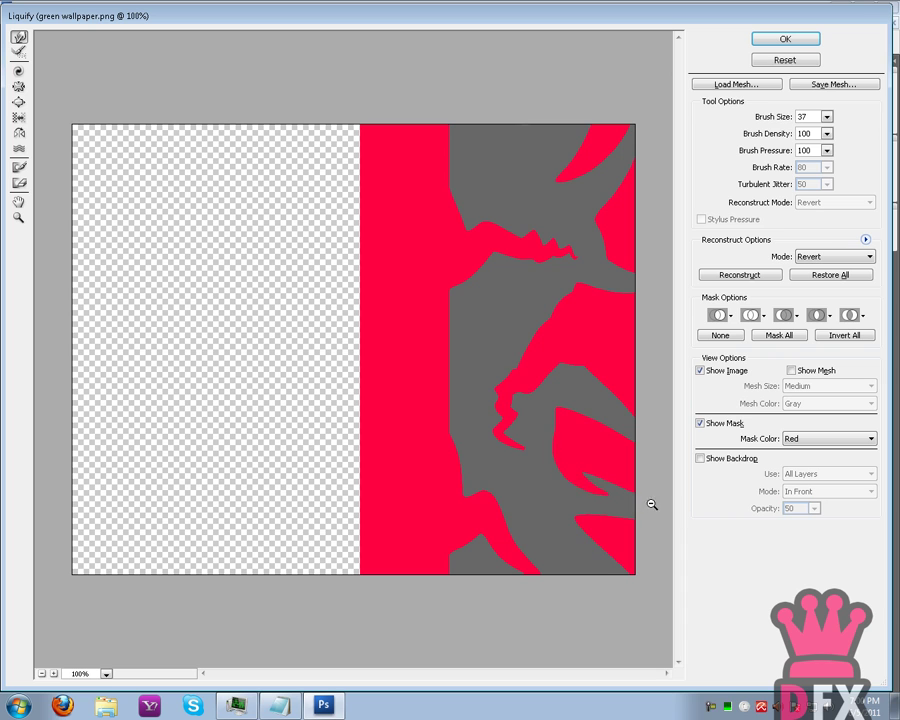
# Roughen the lower red and grey edges into jagged protrusions and tails.
pyautogui.moveTo(576, 520); pyautogui.dragTo(524, 484)
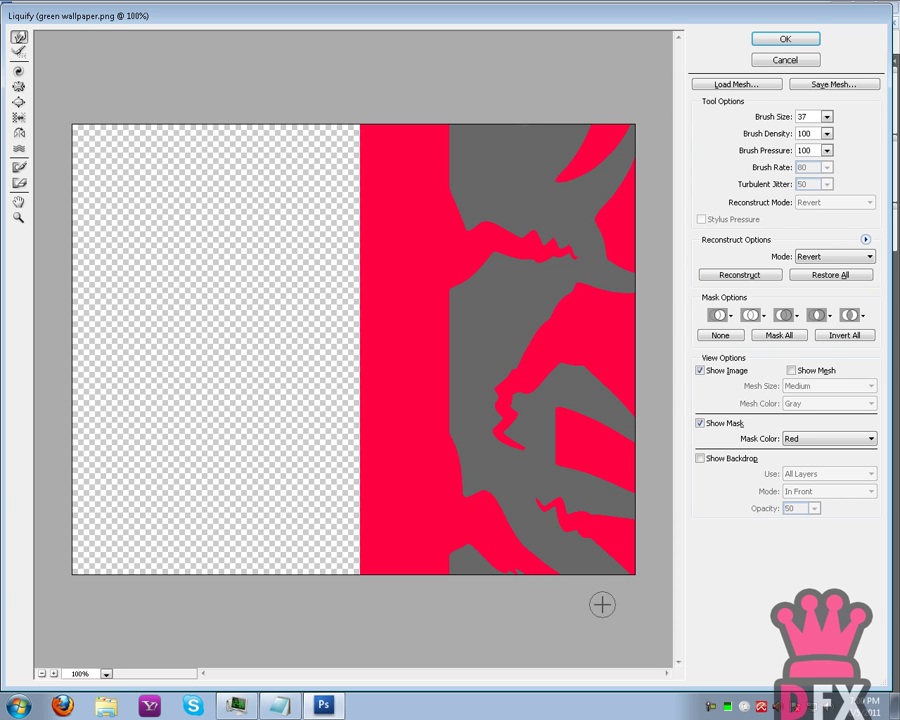
pyautogui.moveTo(454, 544); pyautogui.dragTo(474, 576)
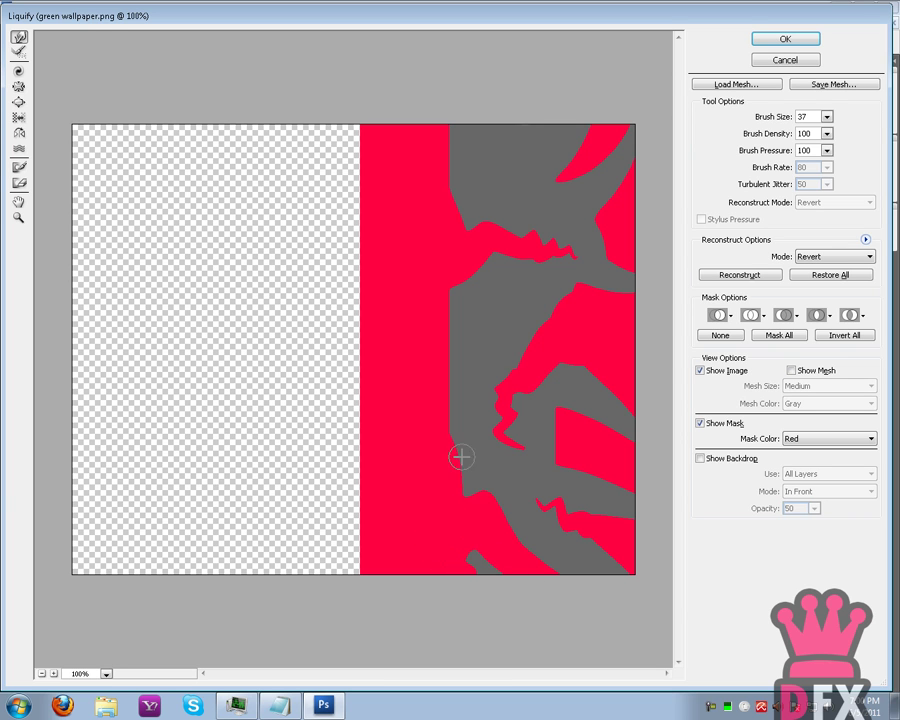
pyautogui.moveTo(475, 483); pyautogui.dragTo(418, 486)
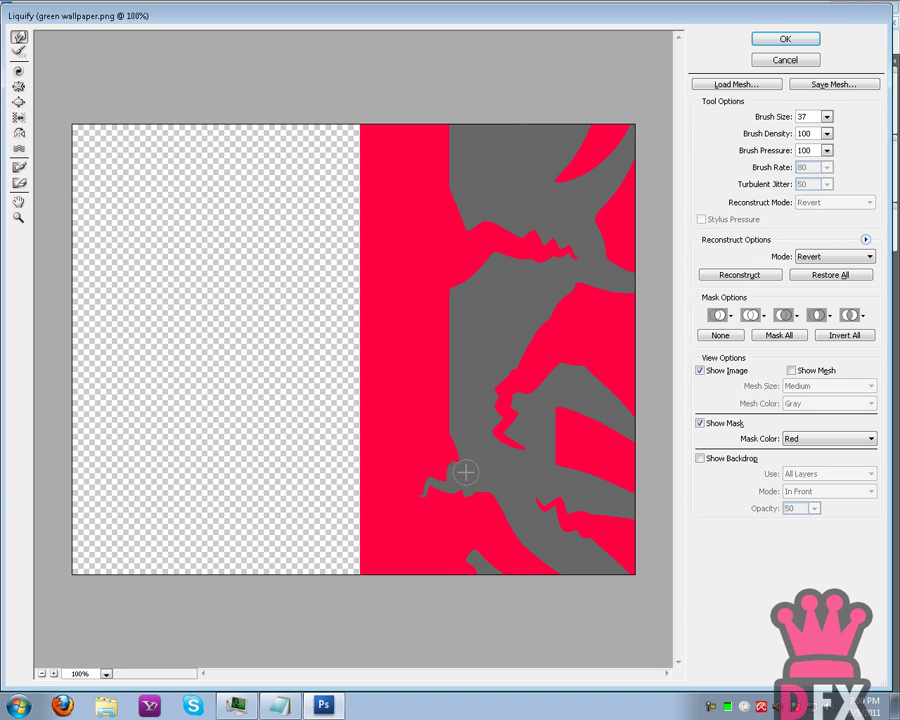
pyautogui.moveTo(482, 491); pyautogui.dragTo(438, 568)
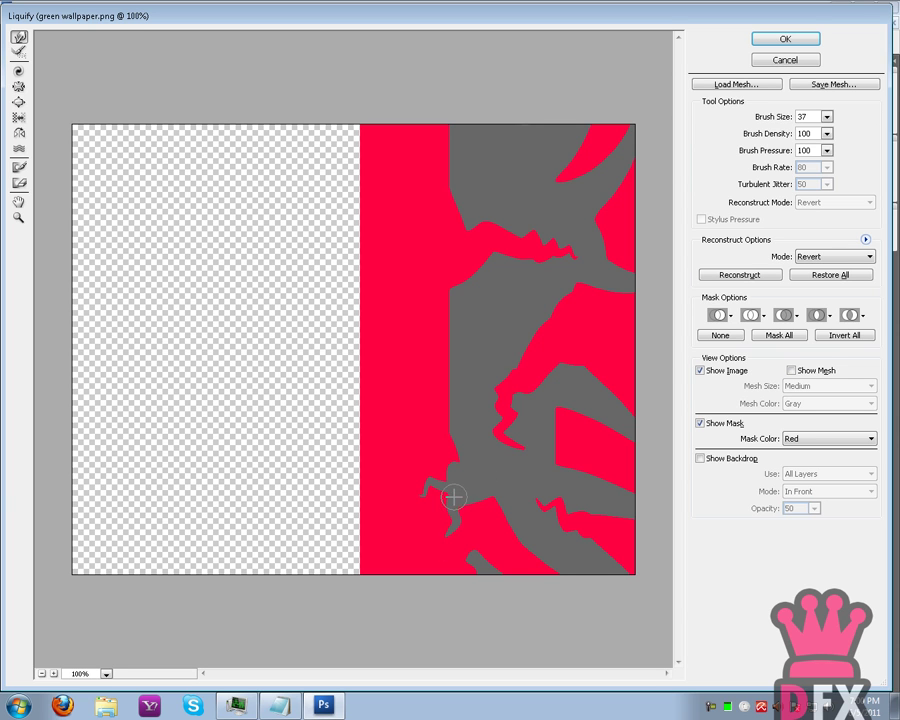
pyautogui.moveTo(455, 517); pyautogui.dragTo(414, 547)
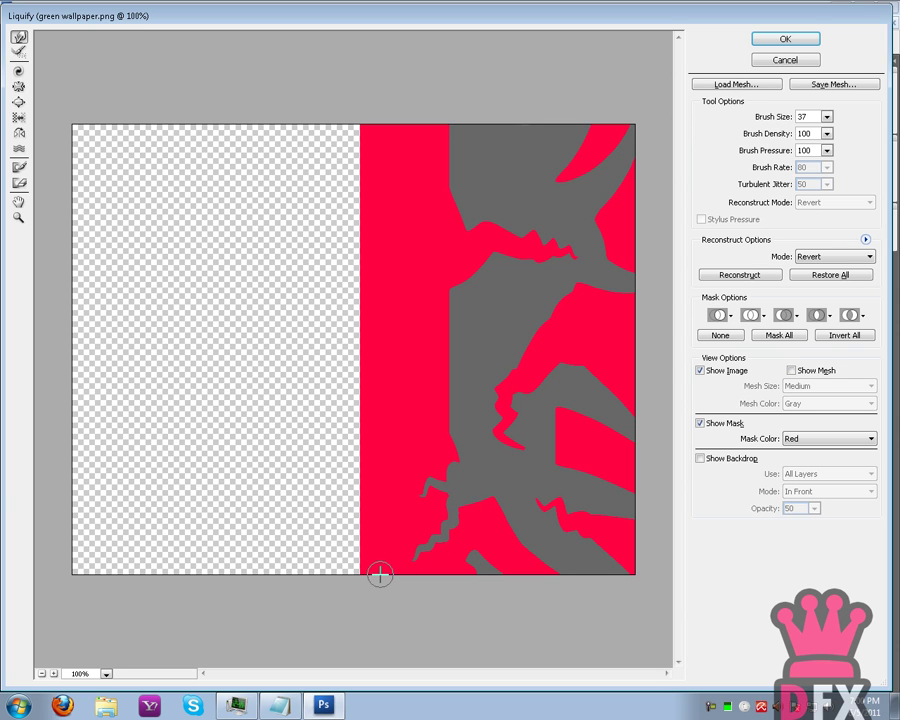
pyautogui.moveTo(451, 499); pyautogui.dragTo(524, 584)
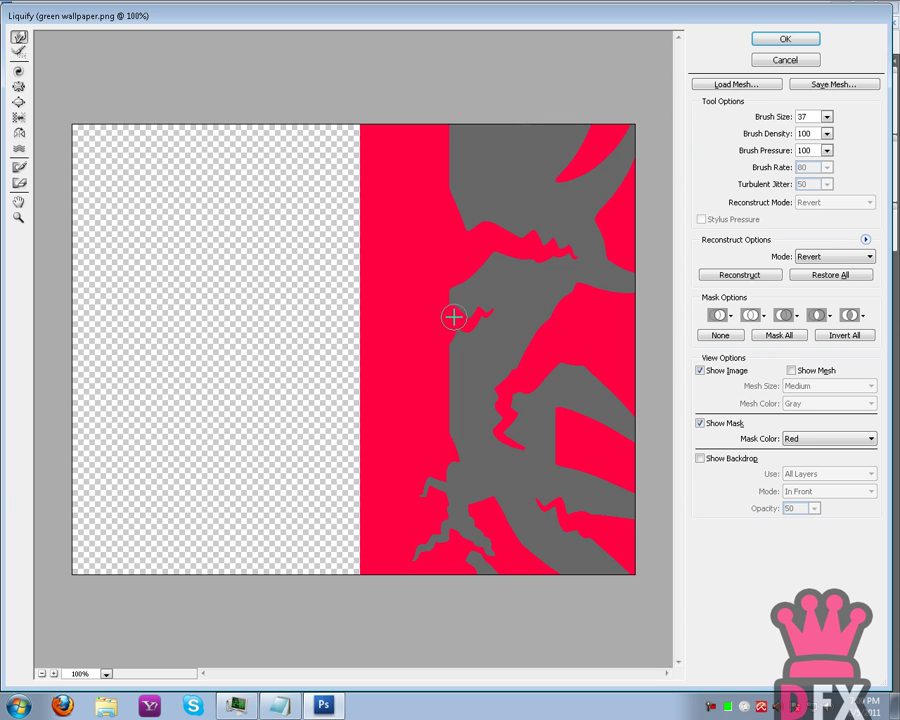
pyautogui.moveTo(449, 315)
pyautogui.mouseDown()
pyautogui.moveTo(482, 274)
pyautogui.moveTo(527, 301)
pyautogui.mouseUp()
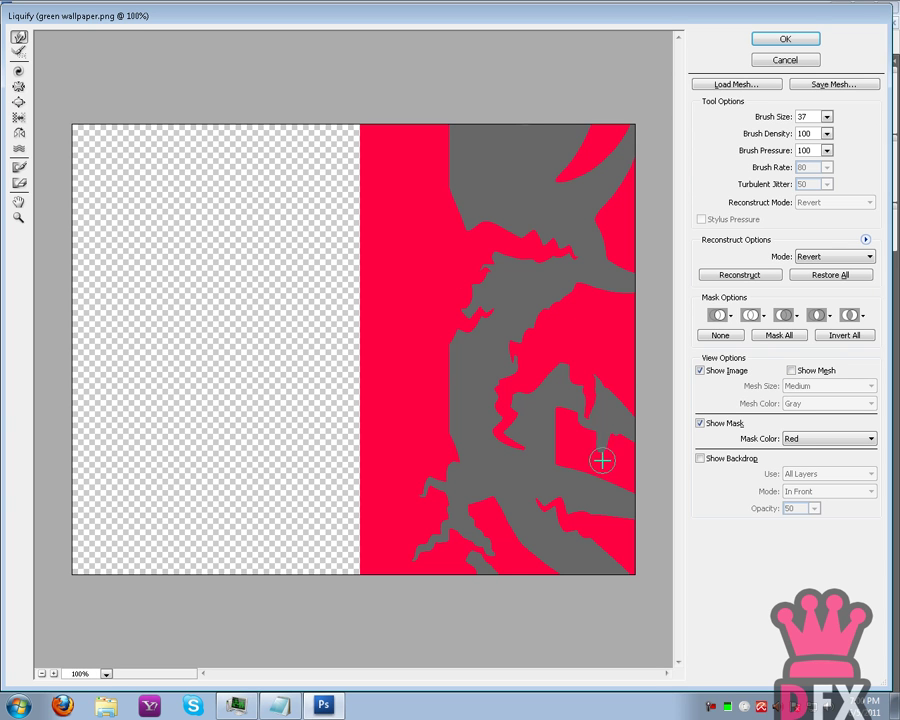
pyautogui.moveTo(584, 439)
pyautogui.mouseDown()
pyautogui.moveTo(607, 442)
pyautogui.moveTo(632, 486)
pyautogui.mouseUp()
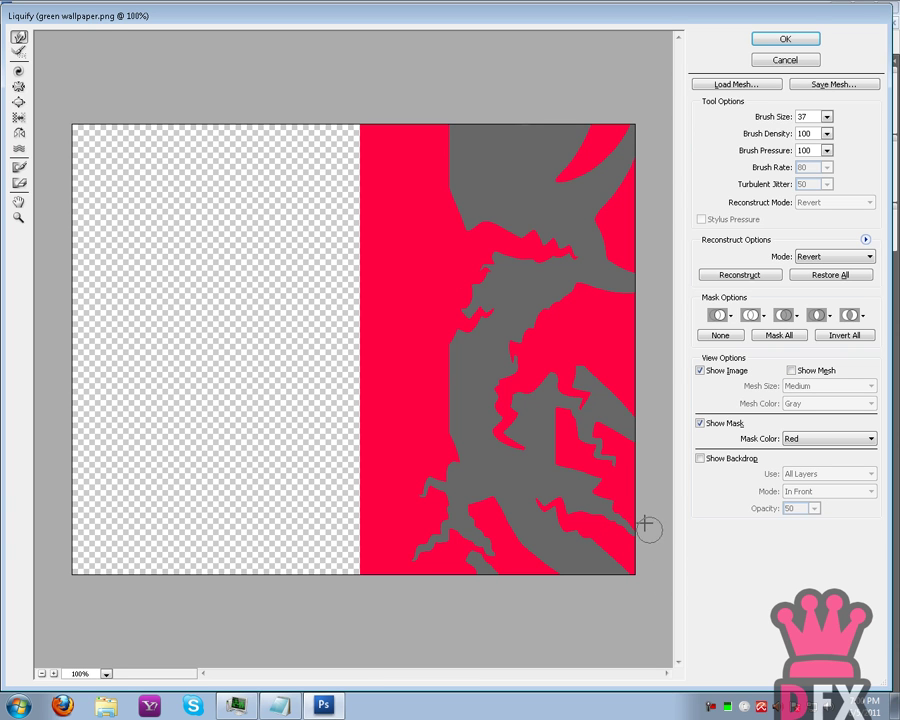
# Pull transparent streaks down from the top edge into the red area.
pyautogui.moveTo(488, 223)
pyautogui.mouseDown()
pyautogui.moveTo(444, 177)
pyautogui.moveTo(505, 165)
pyautogui.moveTo(460, 120)
pyautogui.moveTo(496, 160)
pyautogui.mouseUp()
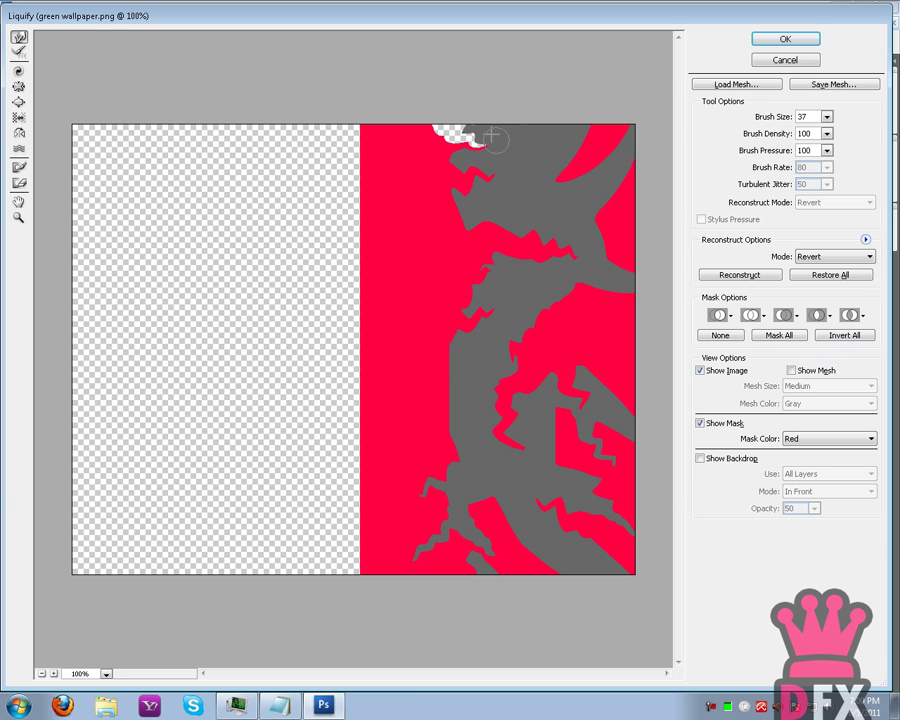
pyautogui.hotkey('ctrl', 'z')
pyautogui.moveTo(530, 110)
pyautogui.mouseDown()
pyautogui.moveTo(521, 166)
pyautogui.moveTo(535, 176)
pyautogui.mouseUp()
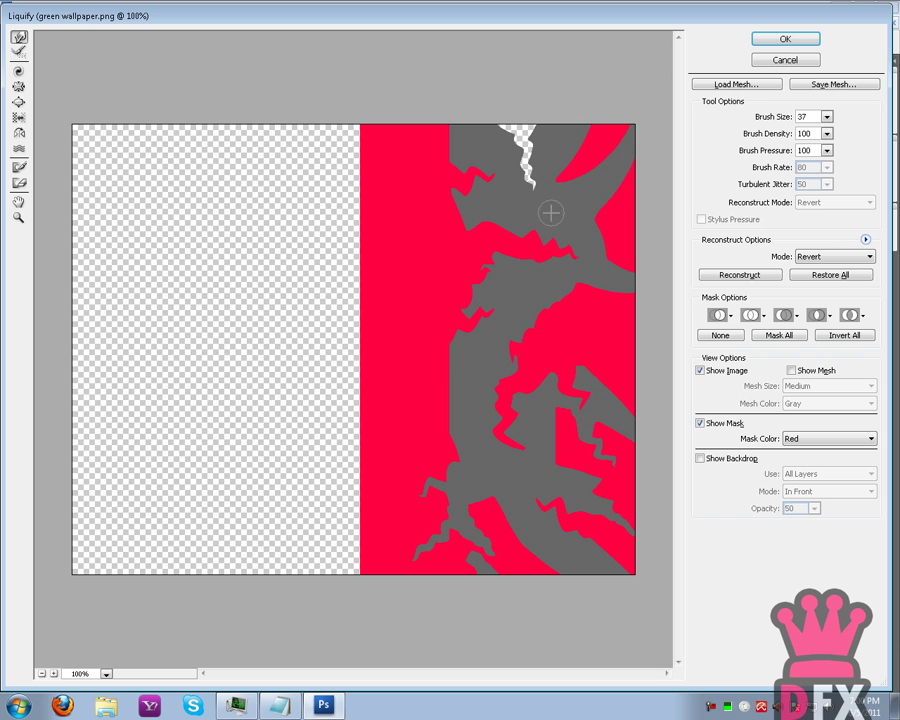
pyautogui.moveTo(410, 119)
pyautogui.mouseDown()
pyautogui.moveTo(414, 177)
pyautogui.moveTo(428, 189)
pyautogui.mouseUp()
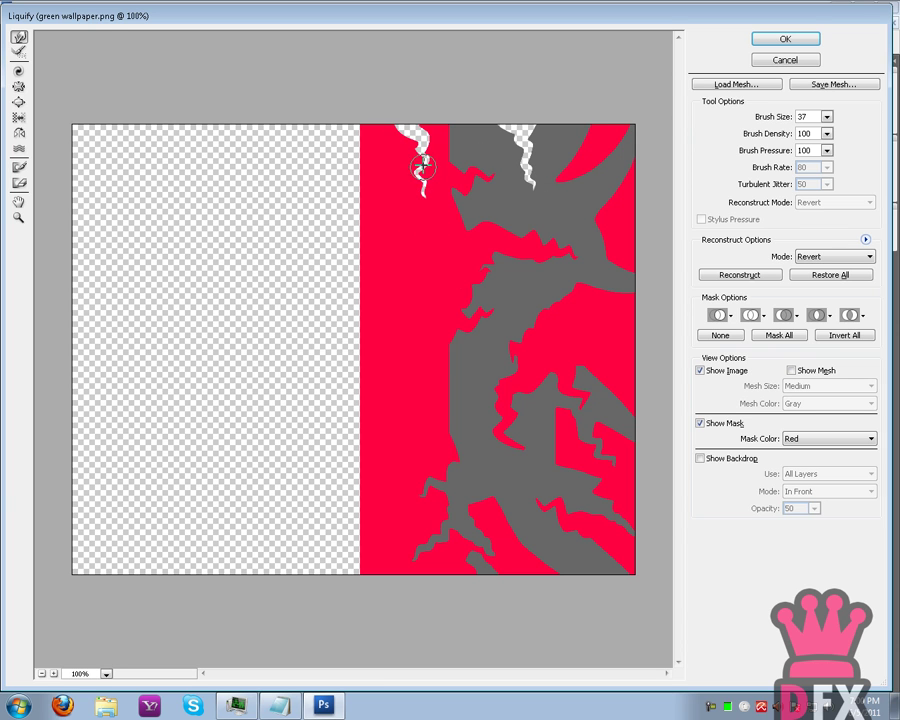
pyautogui.moveTo(408, 131)
pyautogui.mouseDown()
pyautogui.moveTo(396, 150)
pyautogui.moveTo(398, 288)
pyautogui.mouseUp()
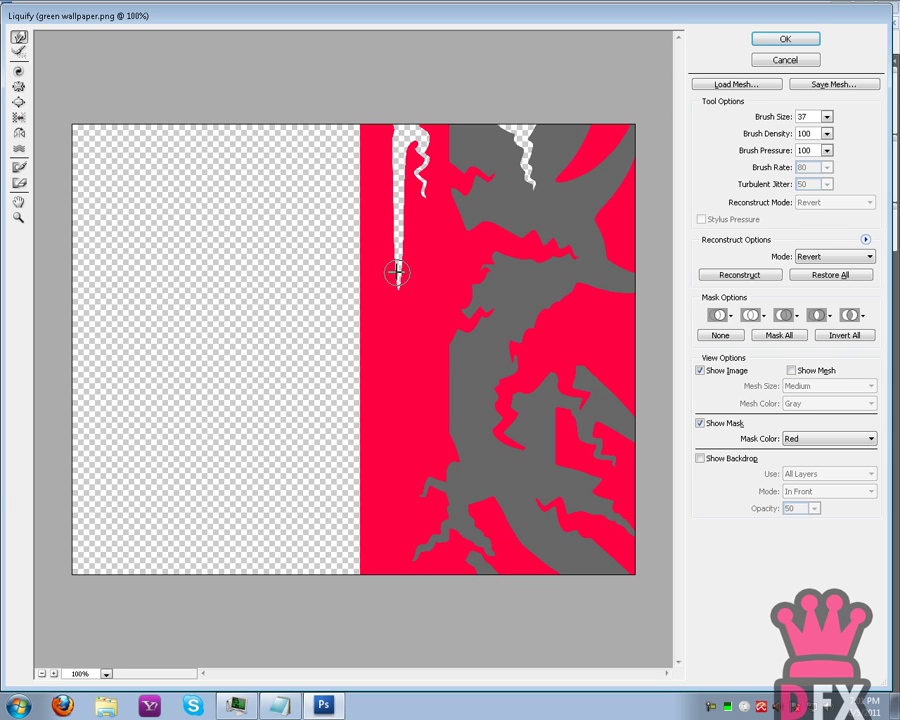
pyautogui.moveTo(410, 307)
pyautogui.mouseDown()
pyautogui.moveTo(396, 245)
pyautogui.moveTo(401, 213)
pyautogui.moveTo(418, 247)
pyautogui.mouseUp()
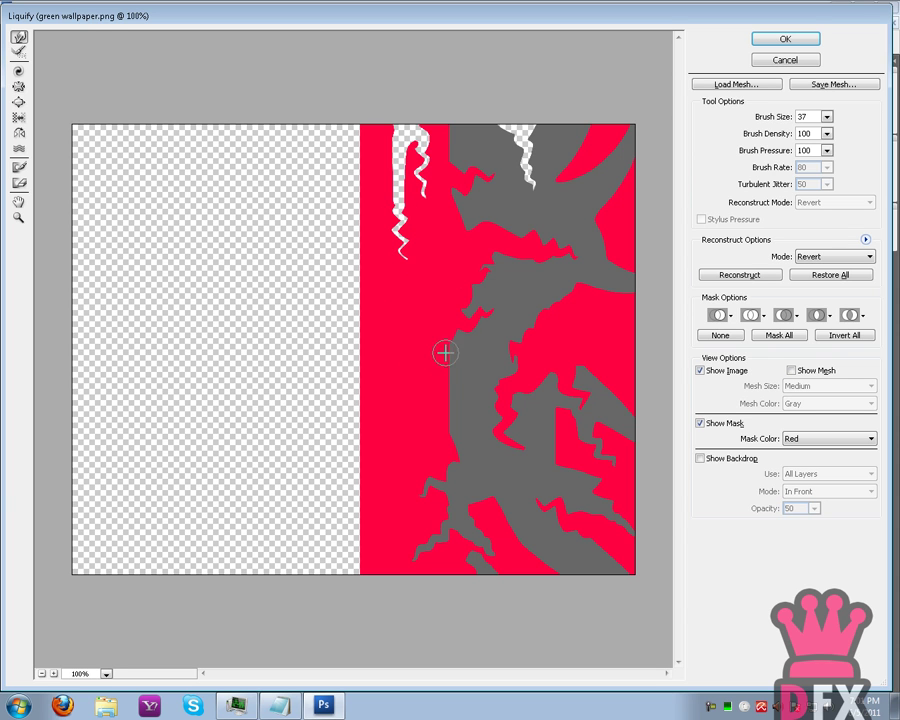
# Push thin grey spikes out to the left from the trunk edge.
pyautogui.moveTo(455, 365); pyautogui.dragTo(277, 330)
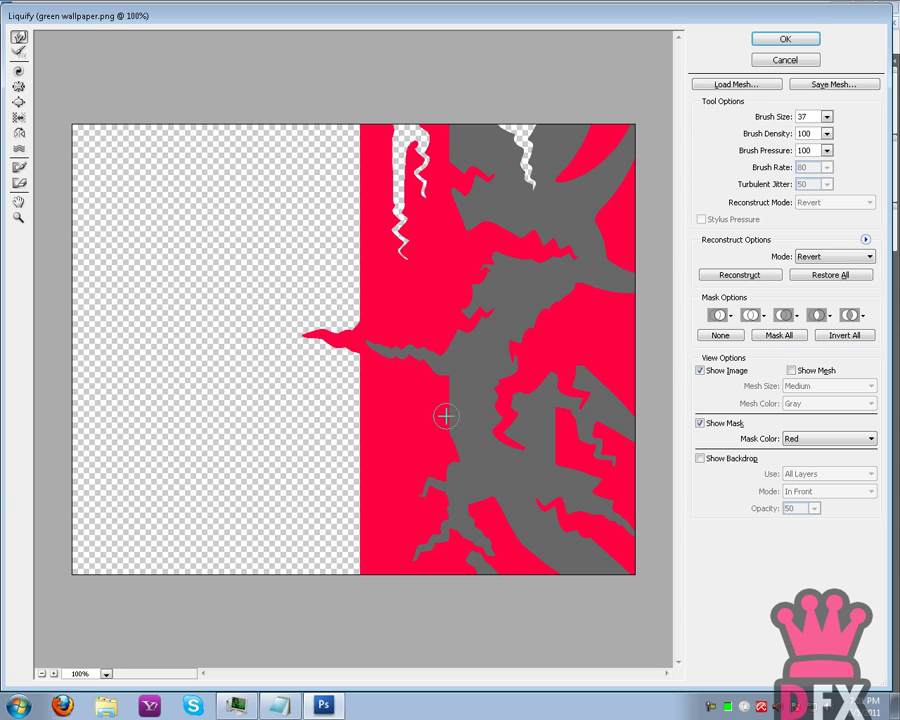
pyautogui.moveTo(430, 375); pyautogui.dragTo(378, 404)
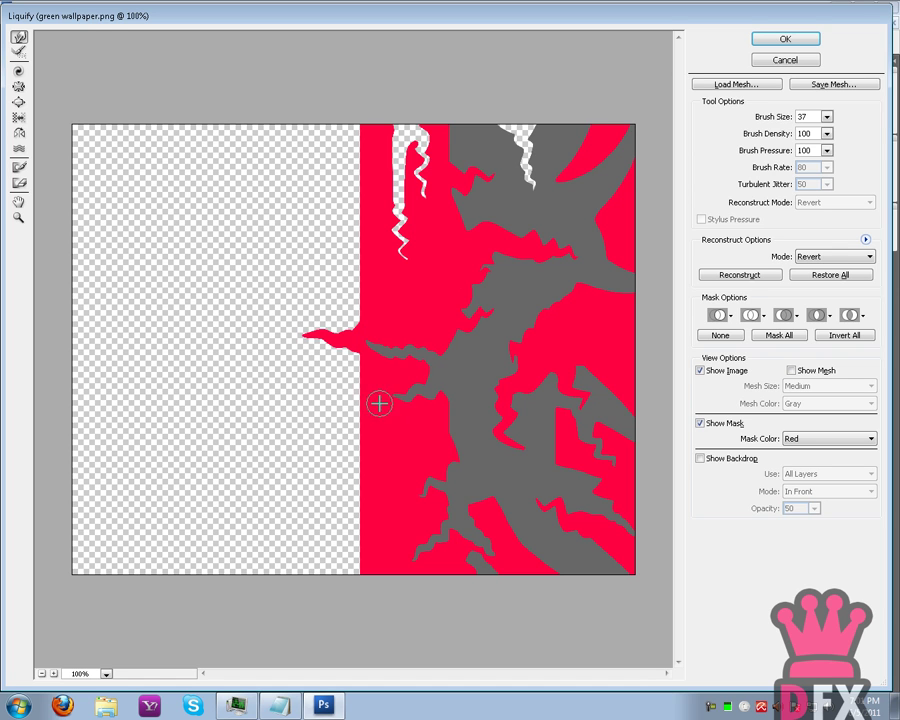
pyautogui.click(826, 117)
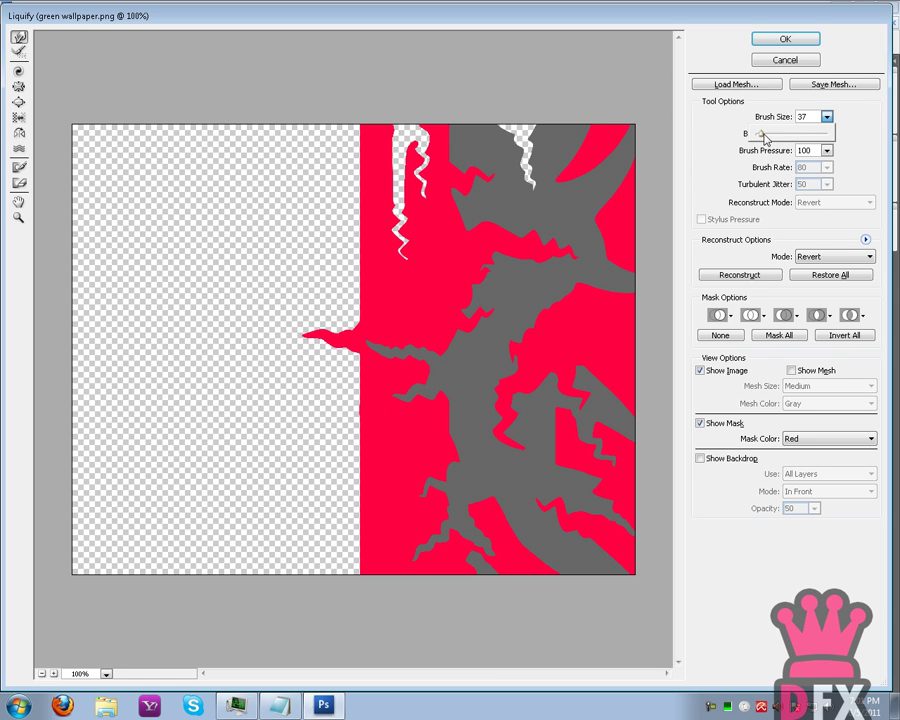
# Set the Liquify brush to size 43, density 43 and pressure 60.
pyautogui.click(598, 32)
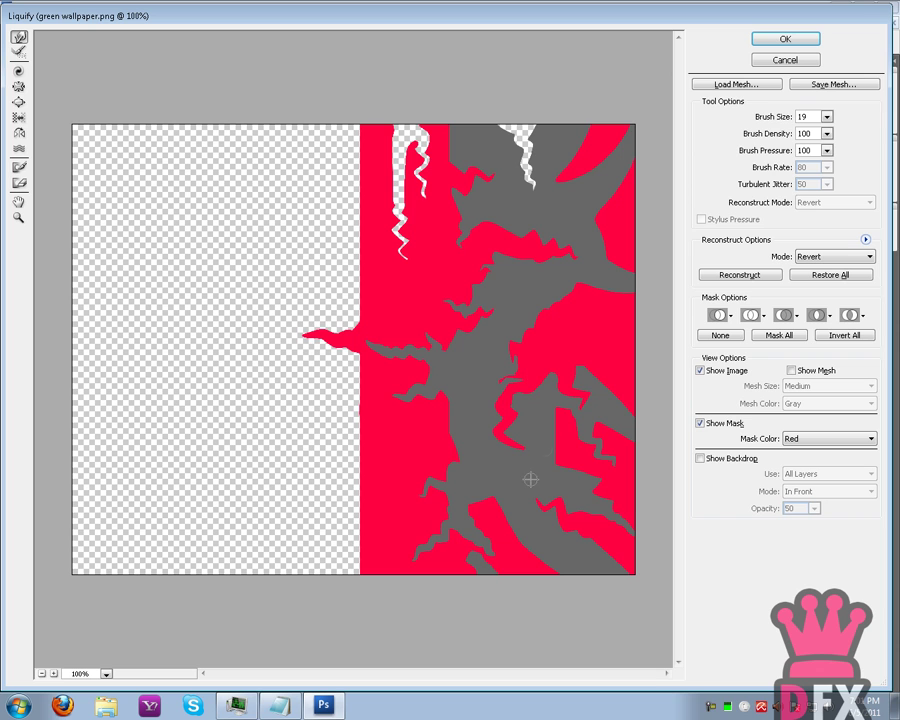
pyautogui.click(826, 133)
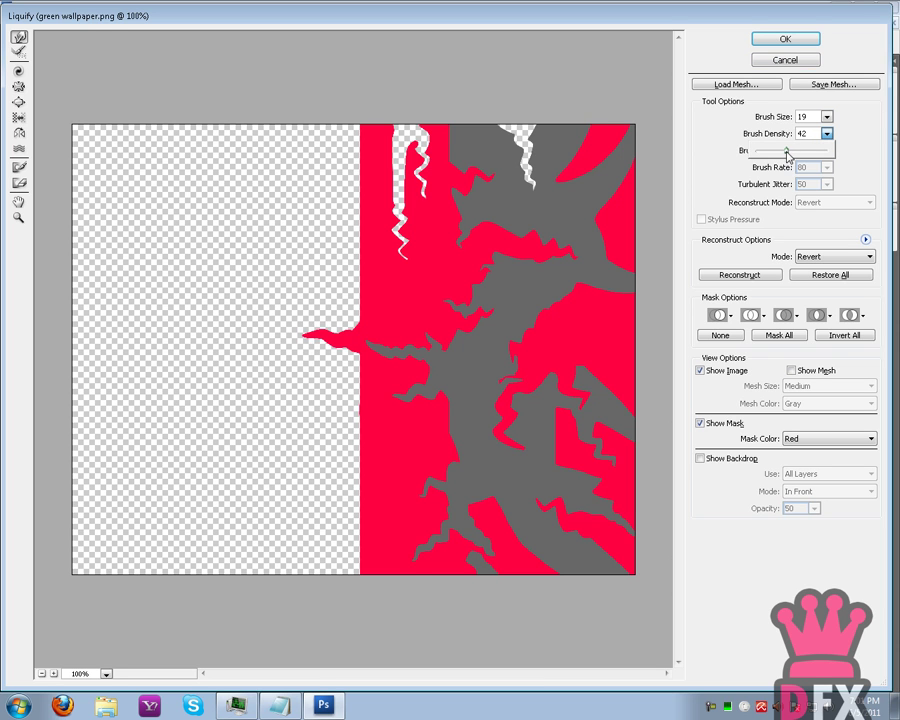
pyautogui.click(827, 151)
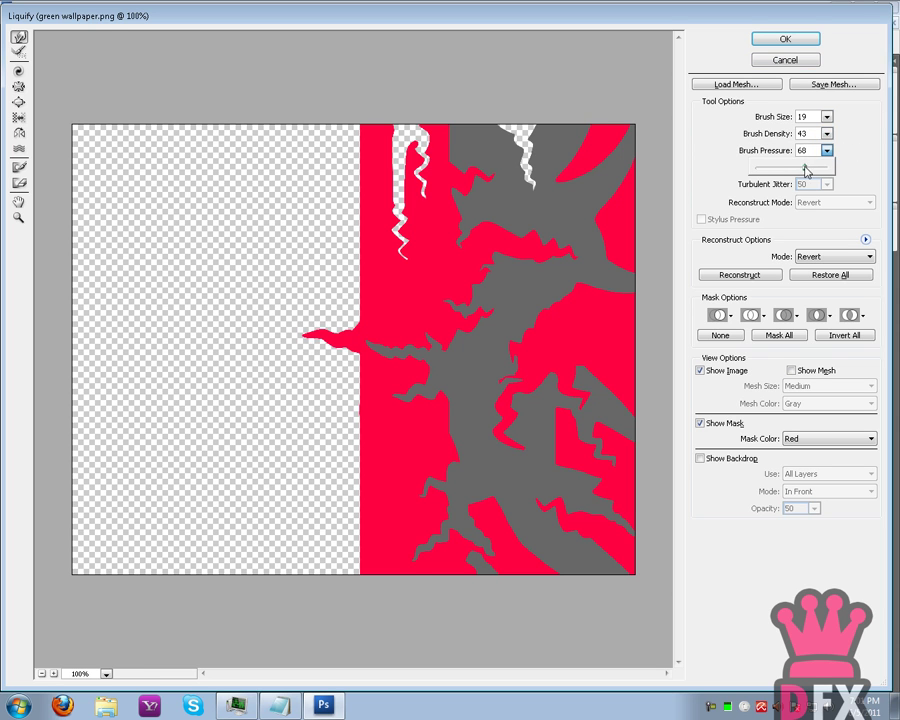
pyautogui.click(826, 118)
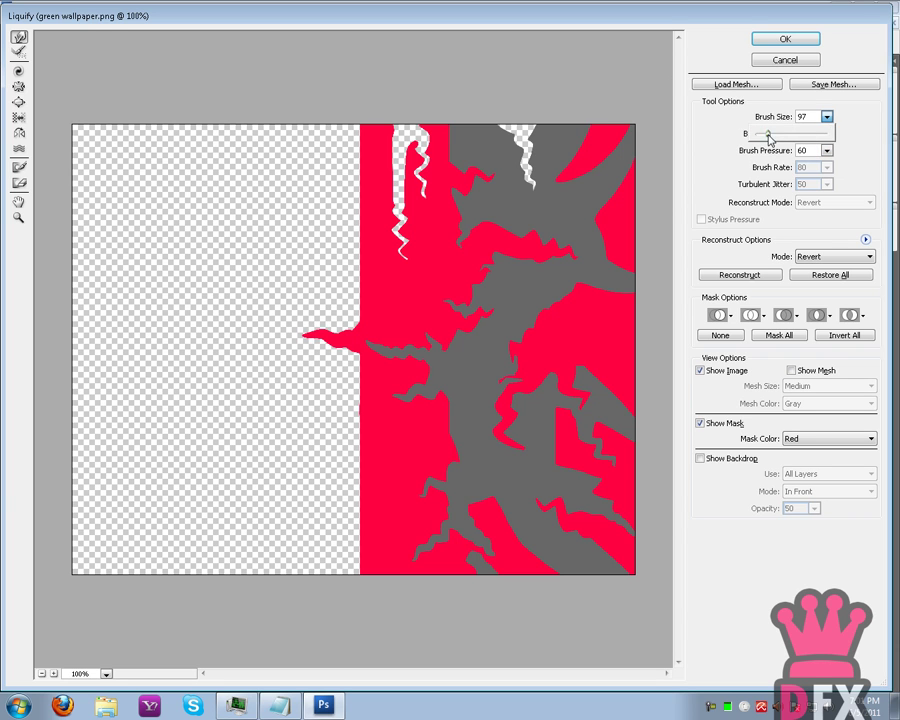
pyautogui.click(564, 82)
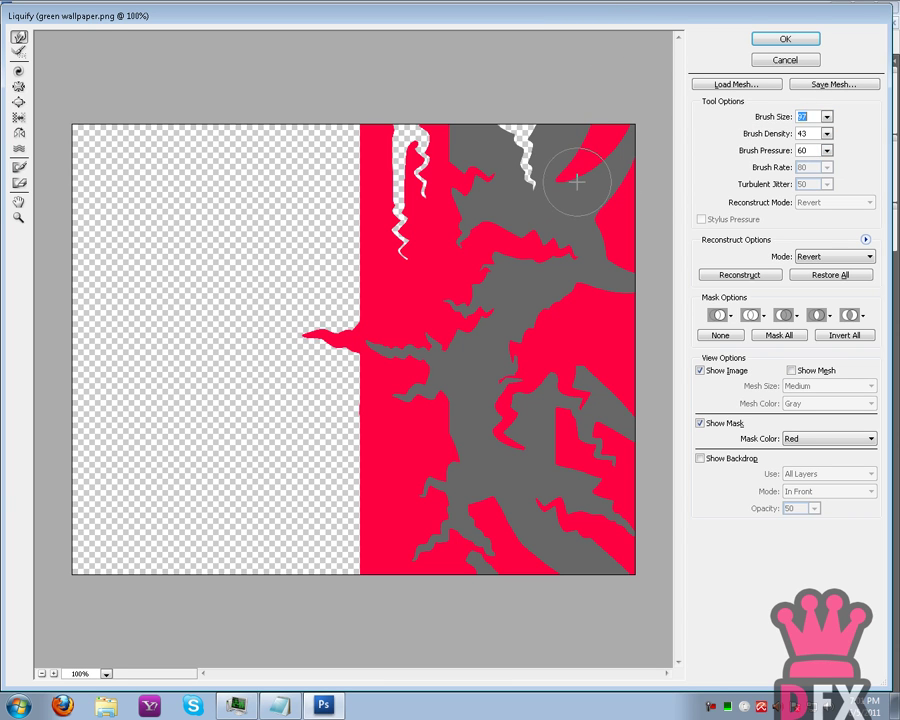
pyautogui.click(826, 118)
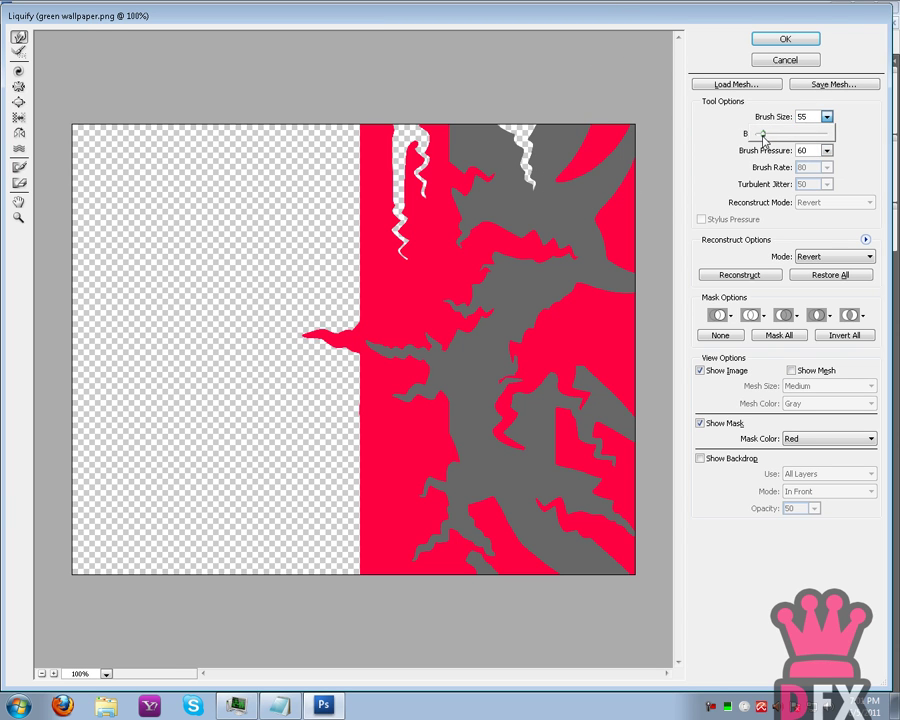
pyautogui.click(557, 89)
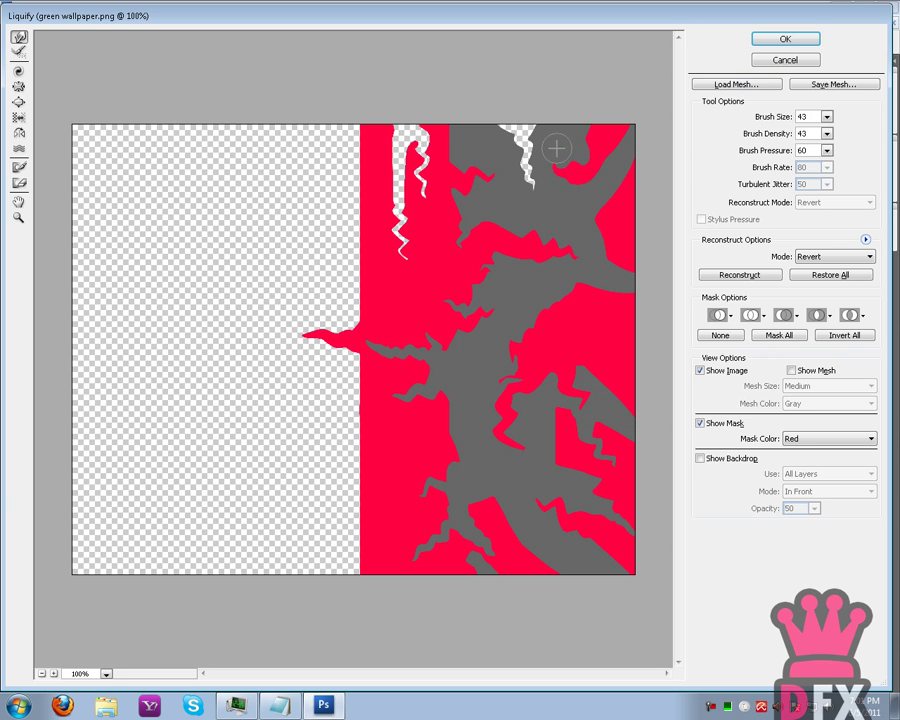
# Twist the grey shape into swirls from the top down to the lower trunk.
pyautogui.moveTo(589, 155); pyautogui.dragTo(580, 196)
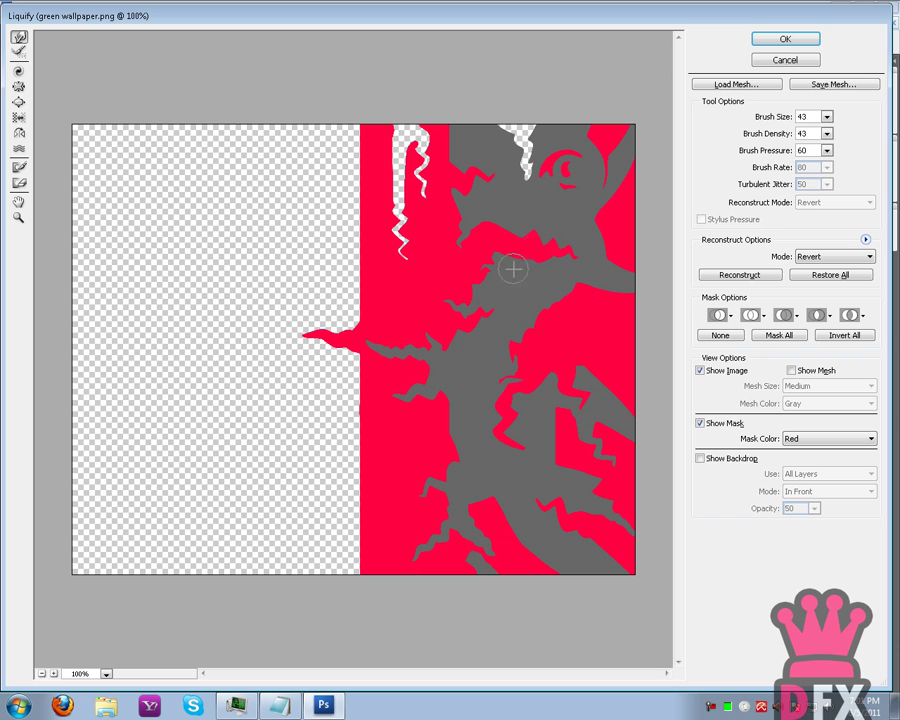
pyautogui.moveTo(526, 256)
pyautogui.mouseDown()
pyautogui.moveTo(564, 243)
pyautogui.moveTo(532, 253)
pyautogui.moveTo(546, 243)
pyautogui.moveTo(531, 269)
pyautogui.moveTo(544, 258)
pyautogui.moveTo(524, 254)
pyautogui.mouseUp()
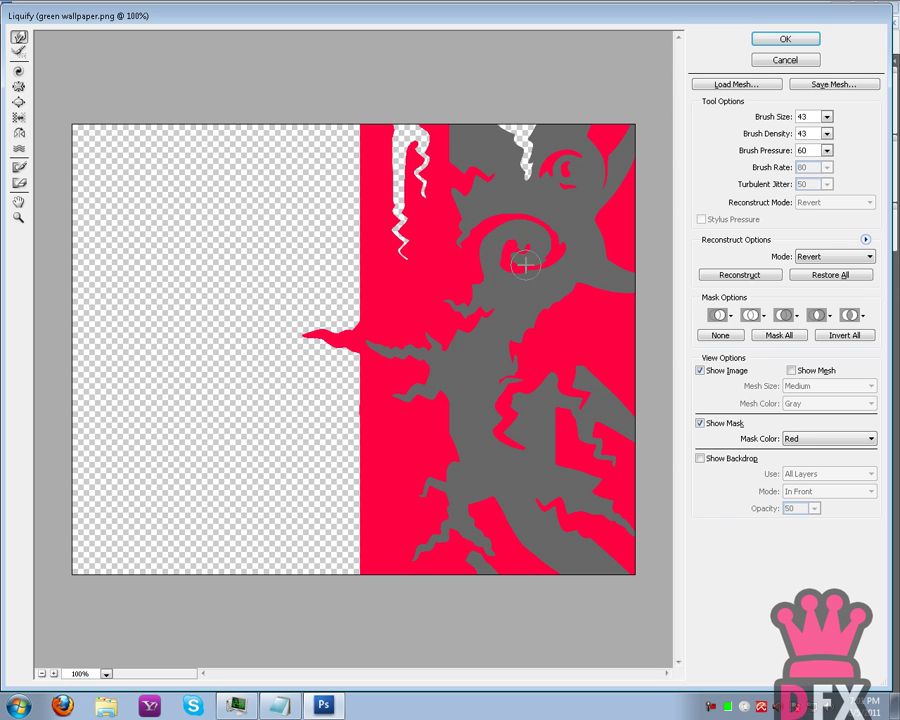
pyautogui.moveTo(535, 320); pyautogui.dragTo(573, 387)
pyautogui.moveTo(555, 403)
pyautogui.mouseDown()
pyautogui.moveTo(586, 376)
pyautogui.moveTo(592, 424)
pyautogui.moveTo(578, 476)
pyautogui.moveTo(580, 384)
pyautogui.moveTo(580, 444)
pyautogui.moveTo(563, 394)
pyautogui.moveTo(567, 435)
pyautogui.mouseUp()
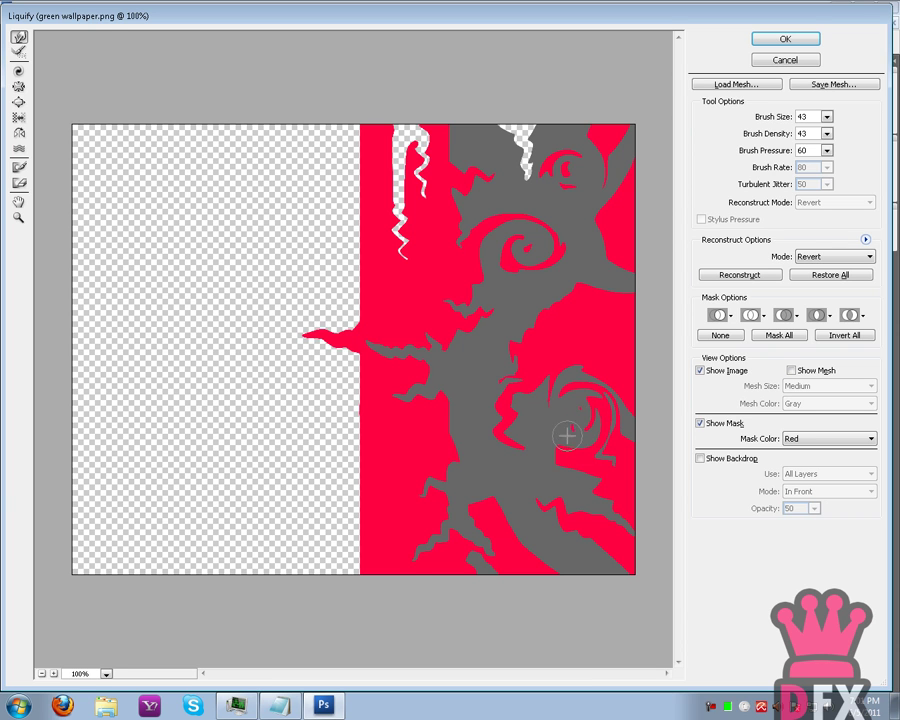
# Raise brush density to 55 and curl the grey trunk and the red spike's tip.
pyautogui.click(826, 133)
pyautogui.click(591, 134)
pyautogui.moveTo(456, 292)
pyautogui.mouseDown()
pyautogui.moveTo(478, 352)
pyautogui.moveTo(458, 300)
pyautogui.moveTo(486, 314)
pyautogui.moveTo(463, 311)
pyautogui.mouseUp()
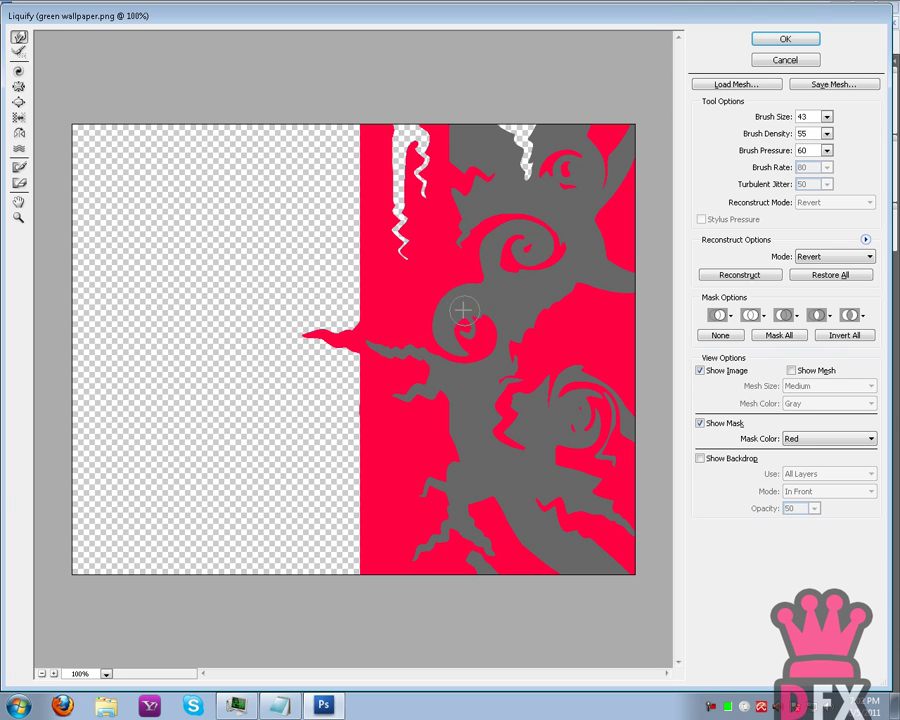
pyautogui.moveTo(493, 424)
pyautogui.mouseDown()
pyautogui.moveTo(527, 422)
pyautogui.moveTo(513, 402)
pyautogui.moveTo(452, 425)
pyautogui.moveTo(404, 386)
pyautogui.moveTo(440, 446)
pyautogui.moveTo(420, 410)
pyautogui.moveTo(458, 446)
pyautogui.moveTo(426, 406)
pyautogui.moveTo(451, 455)
pyautogui.moveTo(452, 406)
pyautogui.moveTo(424, 412)
pyautogui.moveTo(422, 424)
pyautogui.moveTo(446, 433)
pyautogui.moveTo(458, 430)
pyautogui.moveTo(448, 410)
pyautogui.moveTo(468, 440)
pyautogui.moveTo(450, 420)
pyautogui.moveTo(466, 409)
pyautogui.mouseUp()
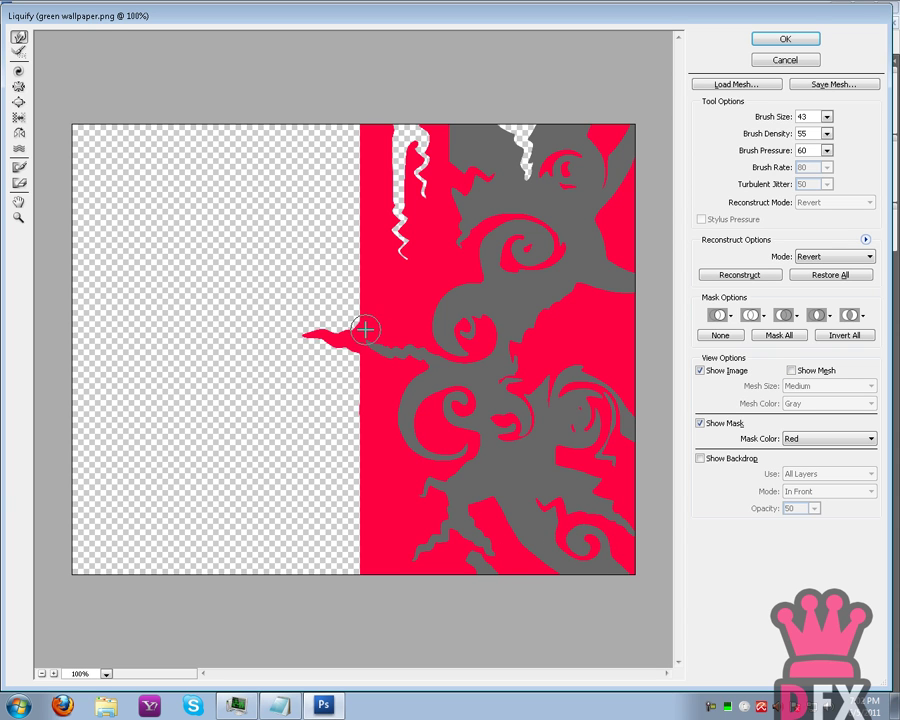
pyautogui.moveTo(358, 337)
pyautogui.mouseDown()
pyautogui.moveTo(339, 331)
pyautogui.moveTo(350, 326)
pyautogui.mouseUp()
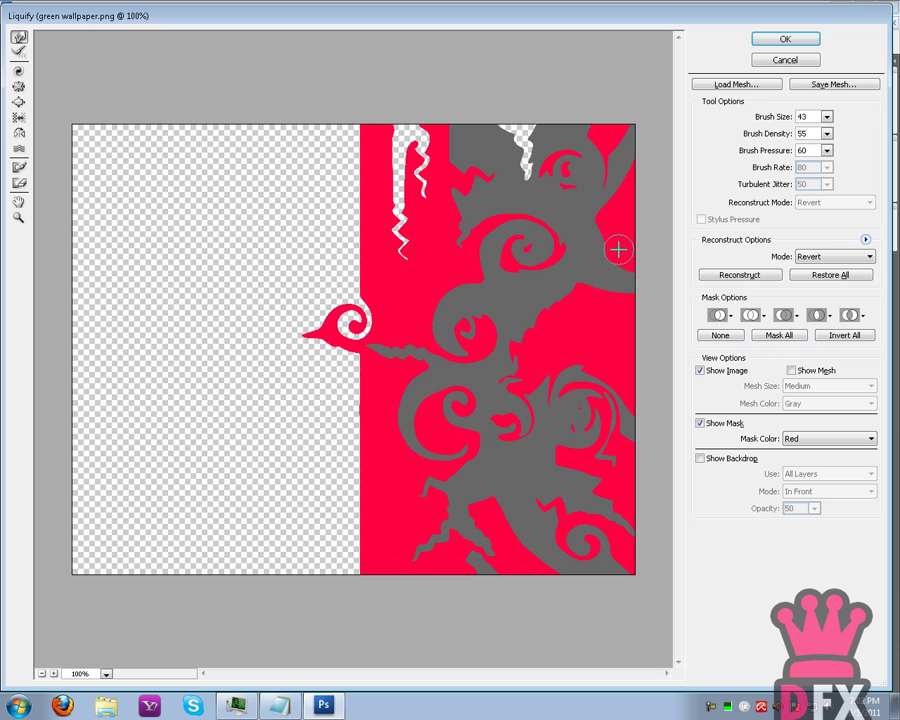
pyautogui.moveTo(601, 250)
pyautogui.mouseDown()
pyautogui.moveTo(588, 256)
pyautogui.moveTo(612, 272)
pyautogui.mouseUp()
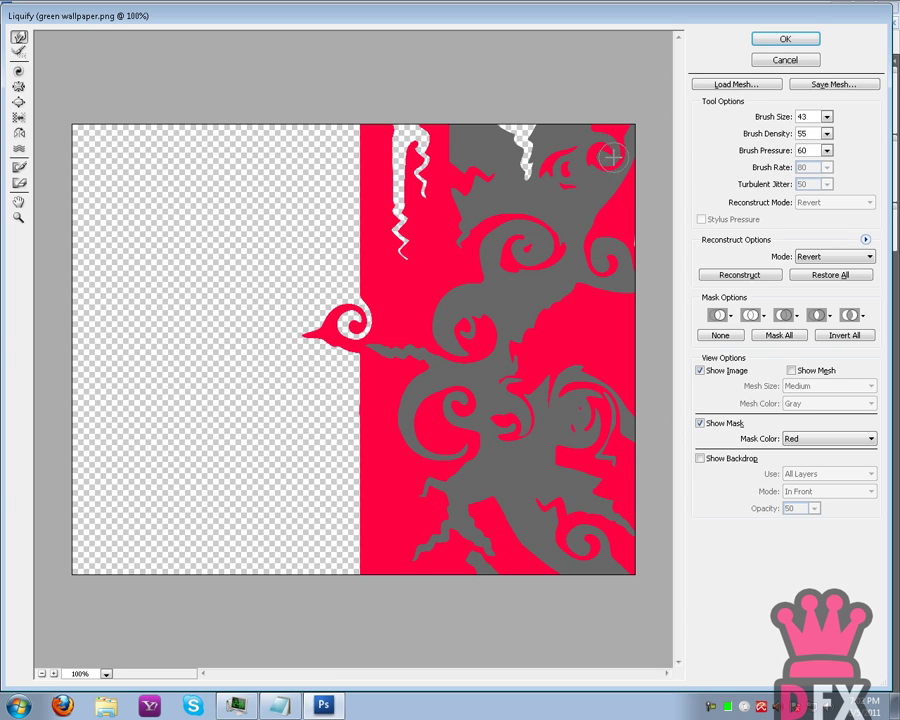
# Smear the white notch, blob and squiggles at the top into grey and red.
pyautogui.moveTo(532, 150)
pyautogui.mouseDown()
pyautogui.moveTo(542, 124)
pyautogui.moveTo(514, 100)
pyautogui.mouseUp()
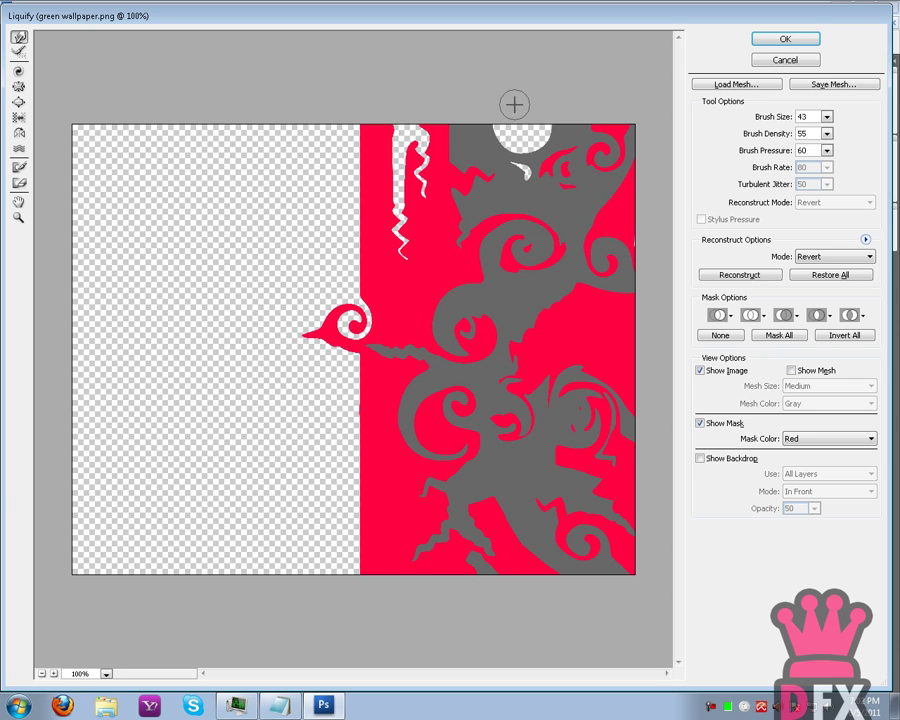
pyautogui.moveTo(522, 152); pyautogui.dragTo(563, 173)
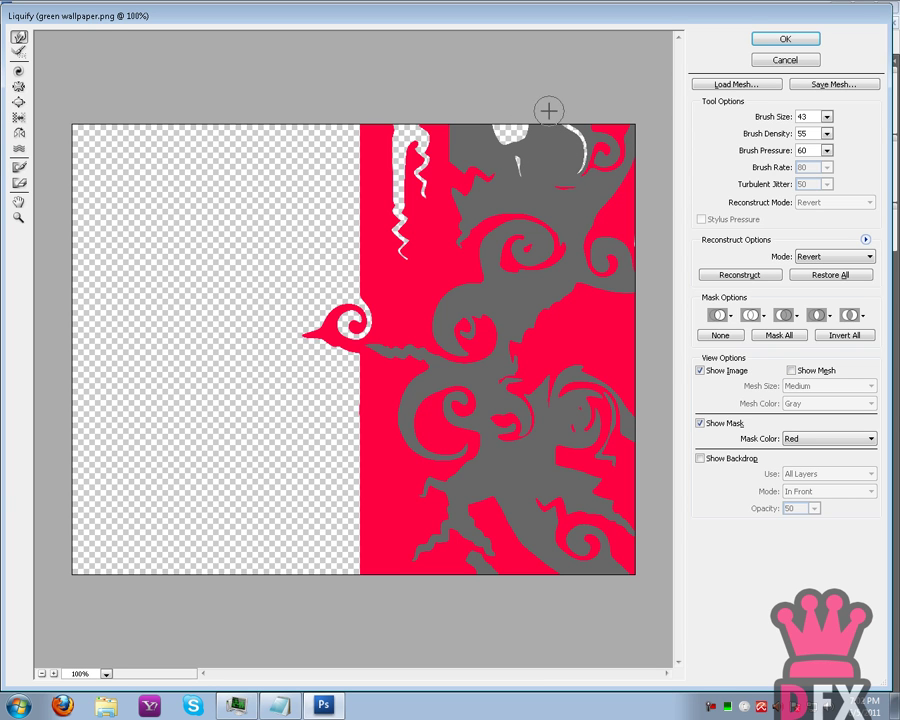
pyautogui.moveTo(561, 150); pyautogui.dragTo(518, 100)
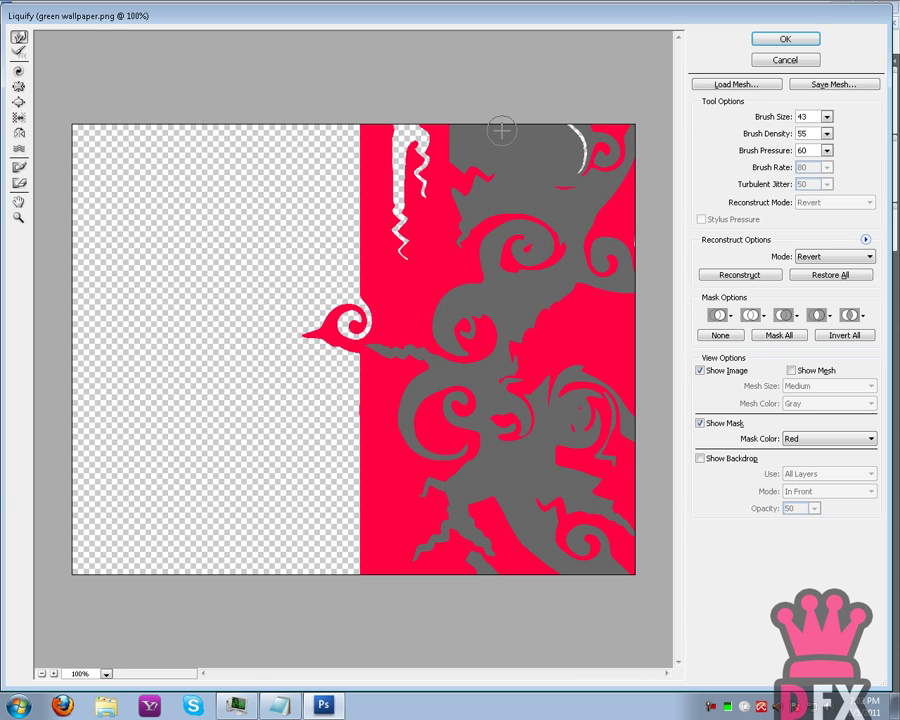
pyautogui.moveTo(432, 128); pyautogui.dragTo(400, 128)
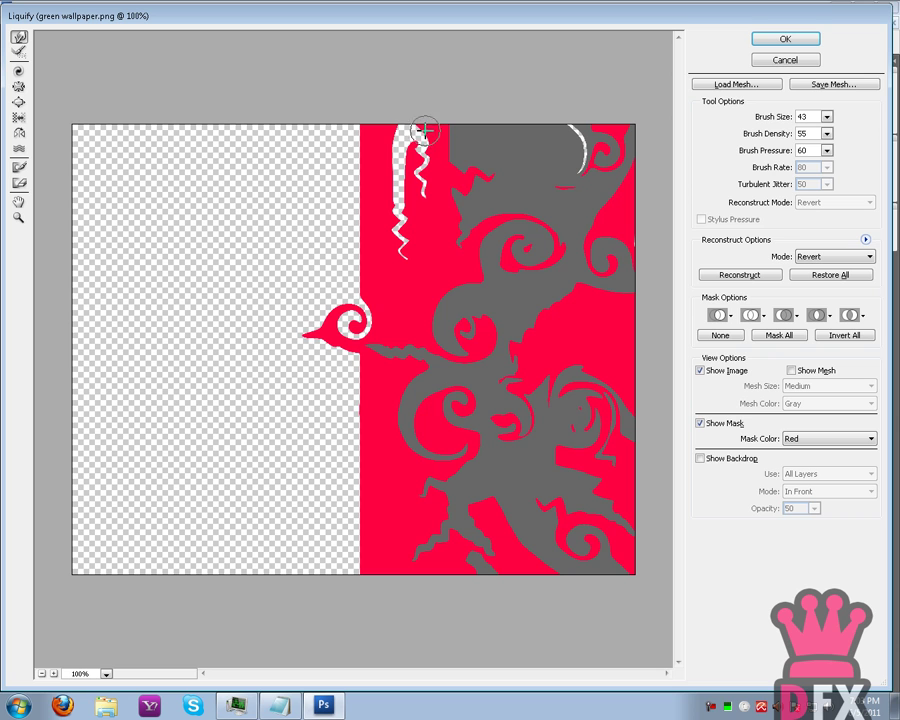
pyautogui.moveTo(463, 198)
pyautogui.mouseDown()
pyautogui.moveTo(400, 160)
pyautogui.moveTo(420, 143)
pyautogui.moveTo(404, 96)
pyautogui.mouseUp()
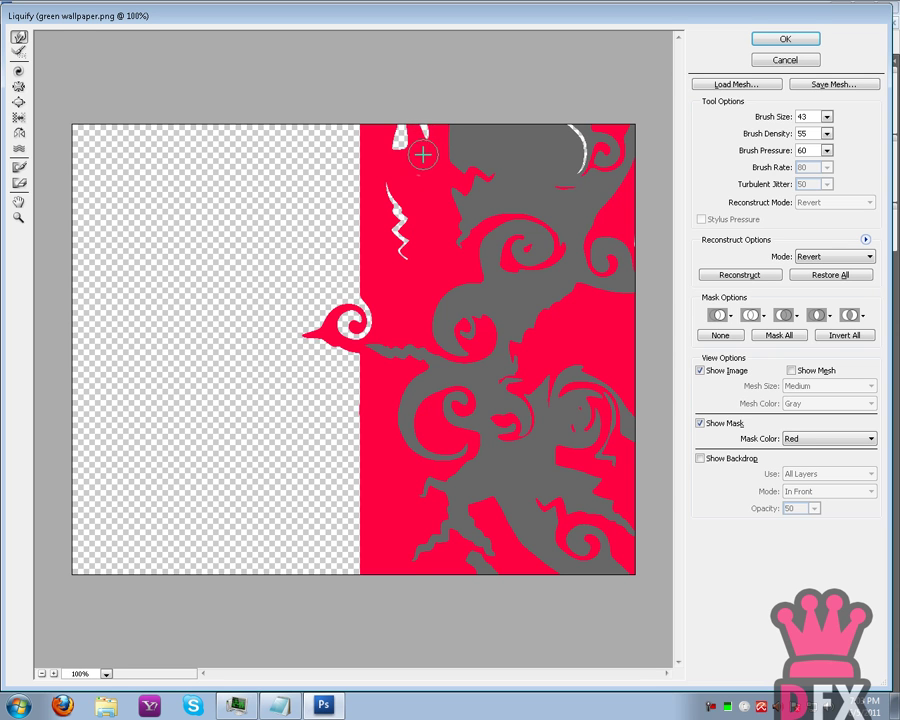
pyautogui.moveTo(398, 149); pyautogui.dragTo(388, 95)
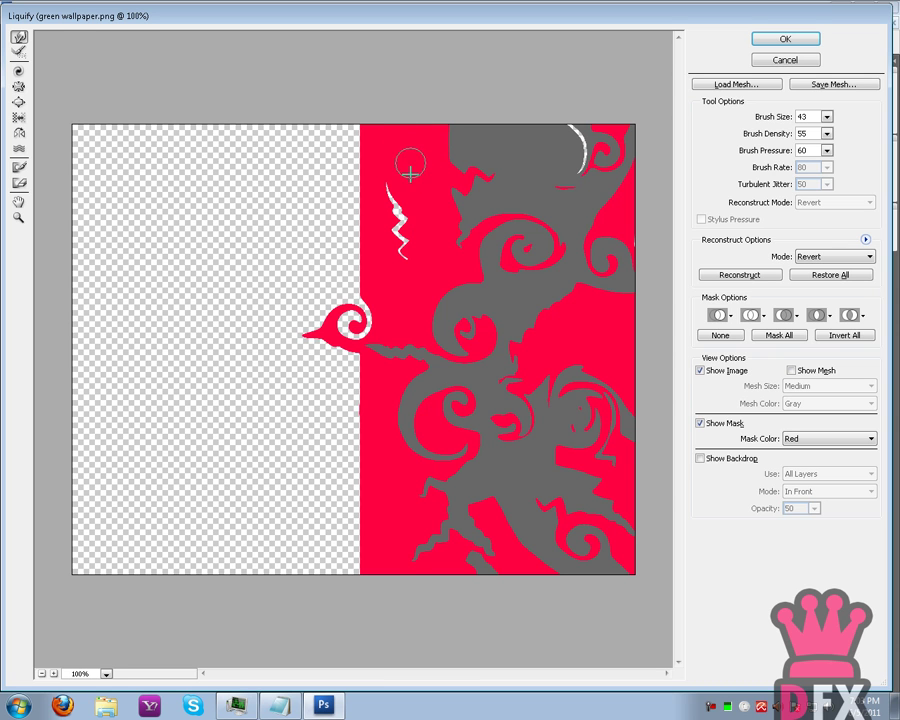
pyautogui.moveTo(388, 207)
pyautogui.mouseDown()
pyautogui.moveTo(416, 241)
pyautogui.moveTo(418, 268)
pyautogui.mouseUp()
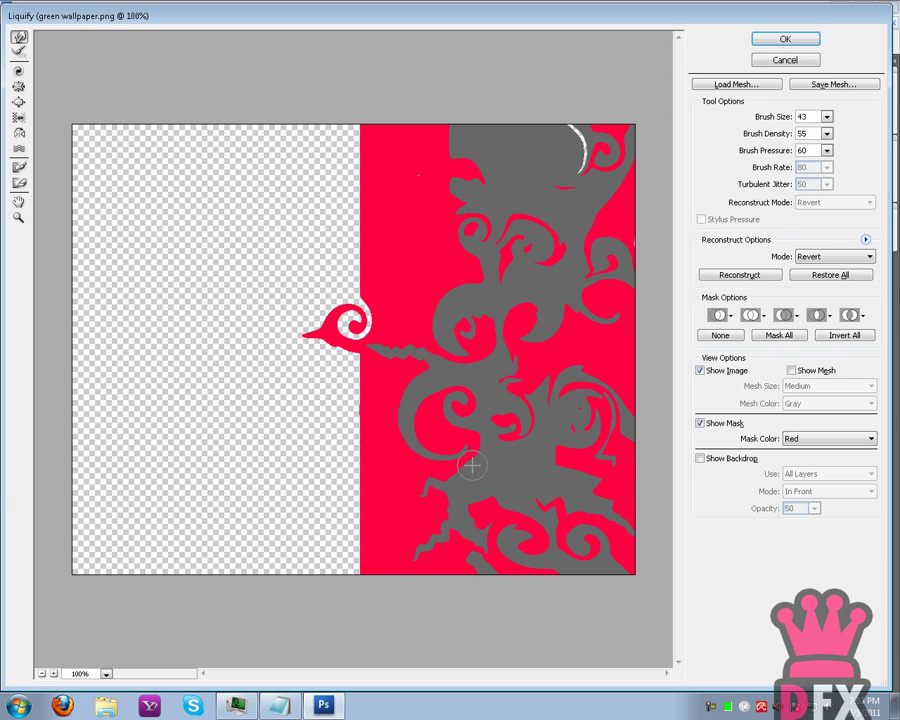
# Curl the central grey spike, patch the right-edge gap with red, and apply Liquify.
pyautogui.moveTo(427, 360); pyautogui.dragTo(426, 358)
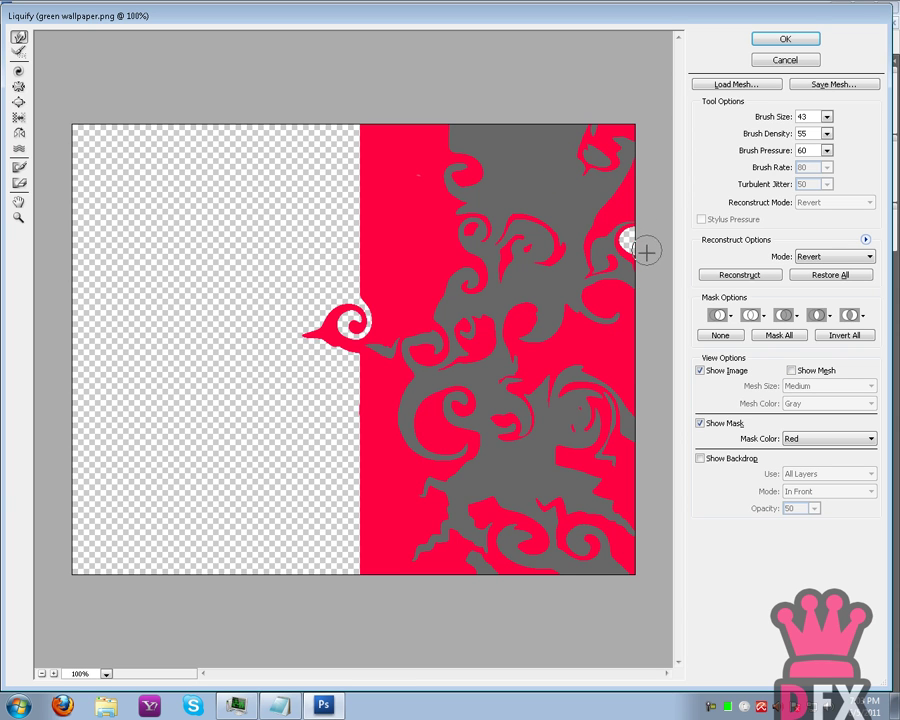
pyautogui.moveTo(632, 220); pyautogui.dragTo(637, 245)
pyautogui.moveTo(602, 335); pyautogui.dragTo(550, 330)
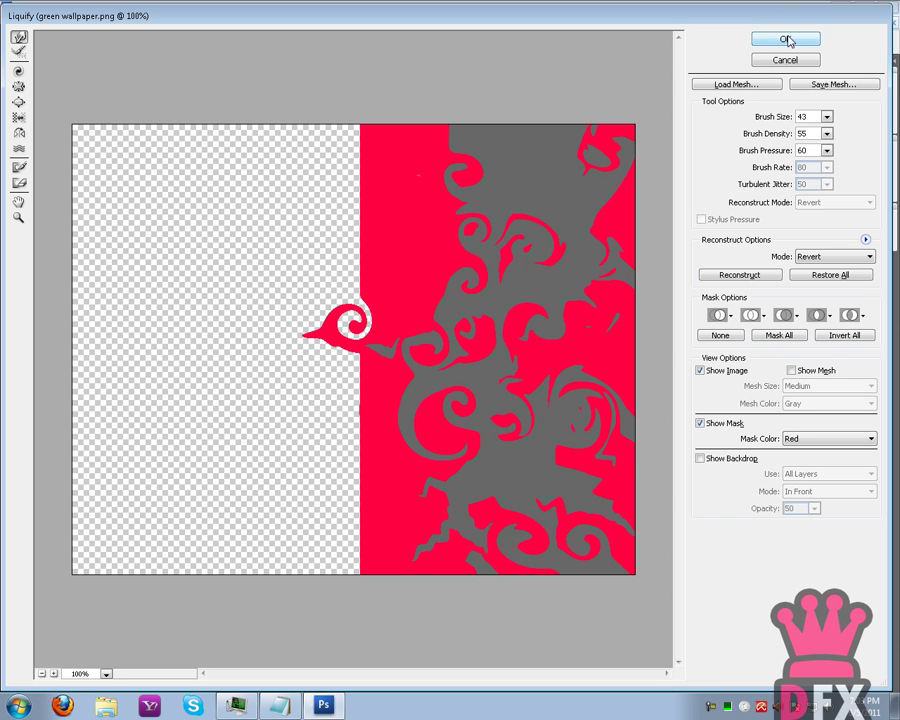
pyautogui.press('Return')
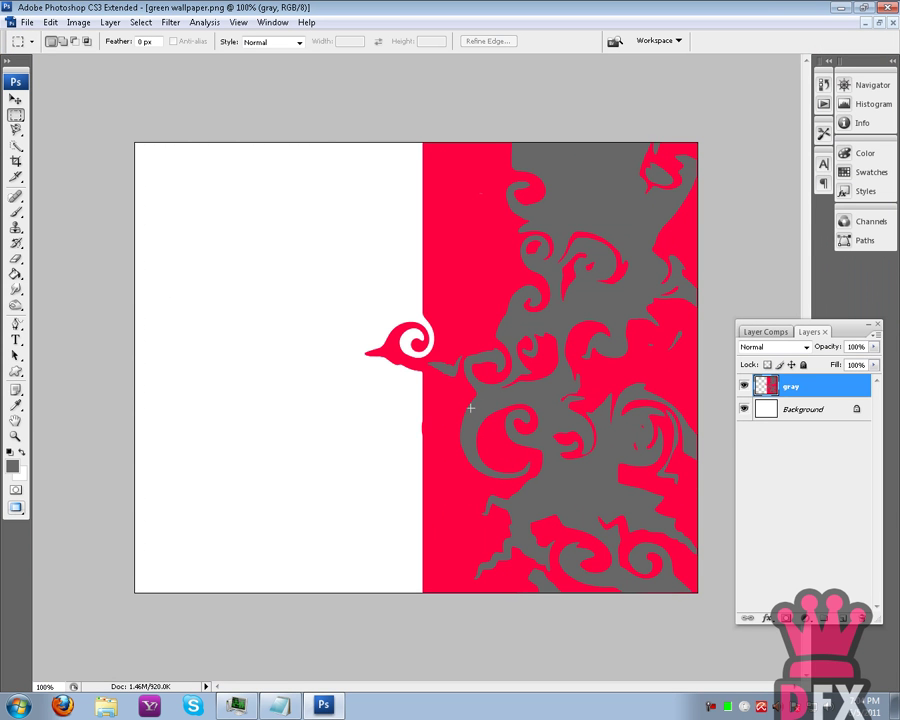
# Duplicate the gray layer as 'gray copy'.
pyautogui.rightClick(758, 374)
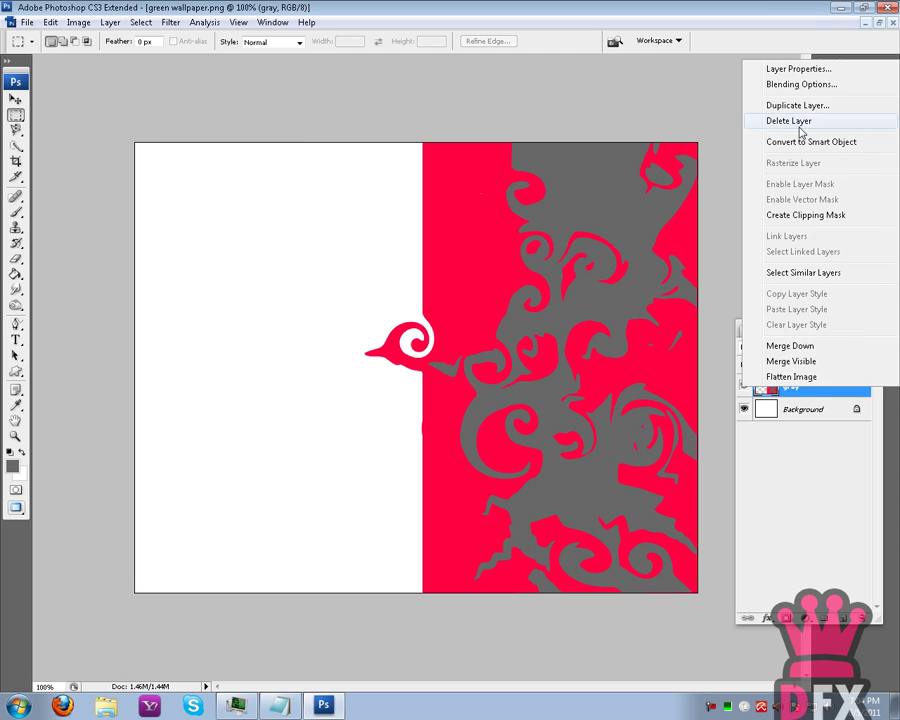
pyautogui.click(770, 100)
pyautogui.press('Return')
pyautogui.click(15, 100)
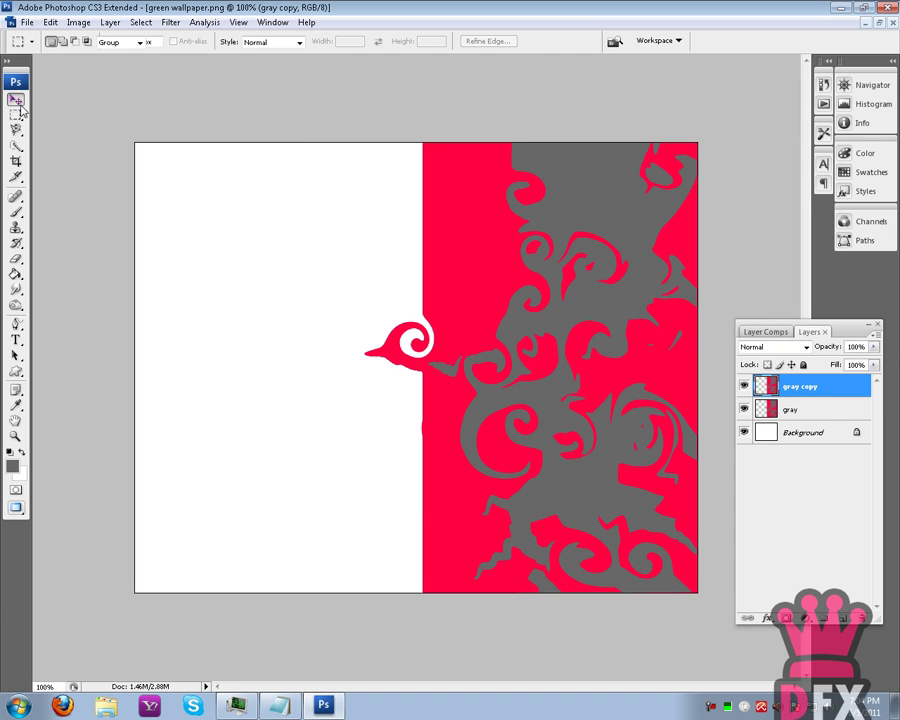
# Flip the gray copy horizontally and move it left, leaving a thin white centre strip.
pyautogui.hotkey('ctrl', 't')
pyautogui.rightClick(455, 368)
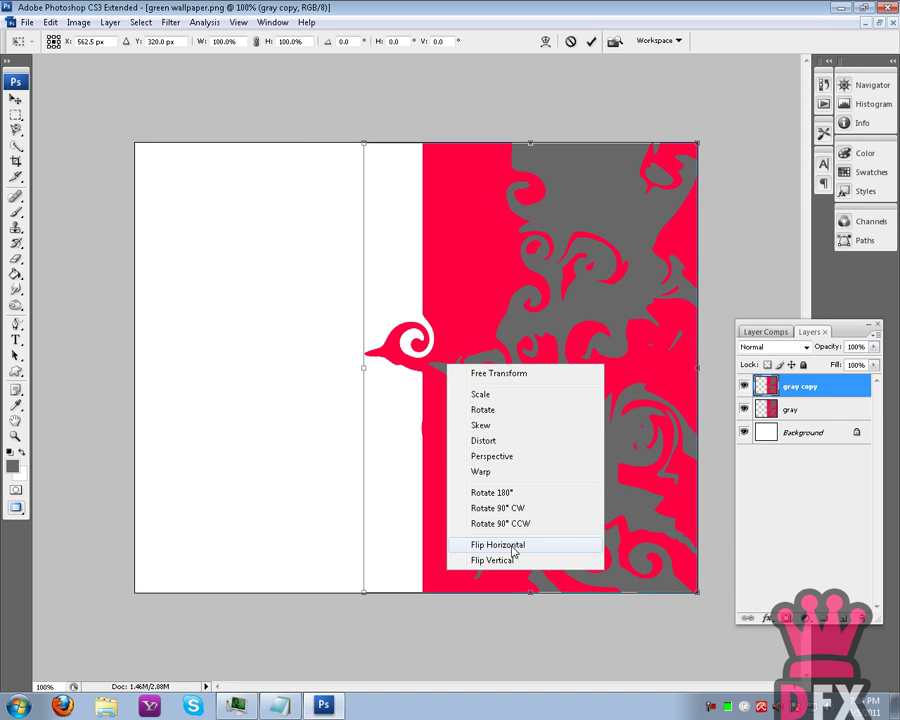
pyautogui.click(505, 539)
pyautogui.click(15, 99)
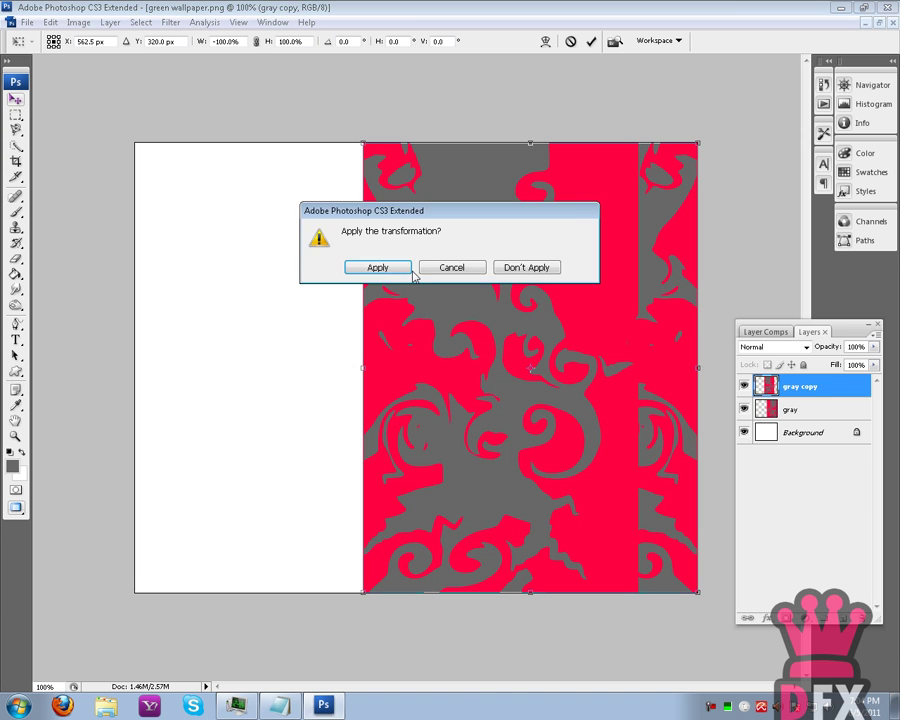
pyautogui.press('Return')
pyautogui.moveTo(545, 330); pyautogui.dragTo(308, 331)
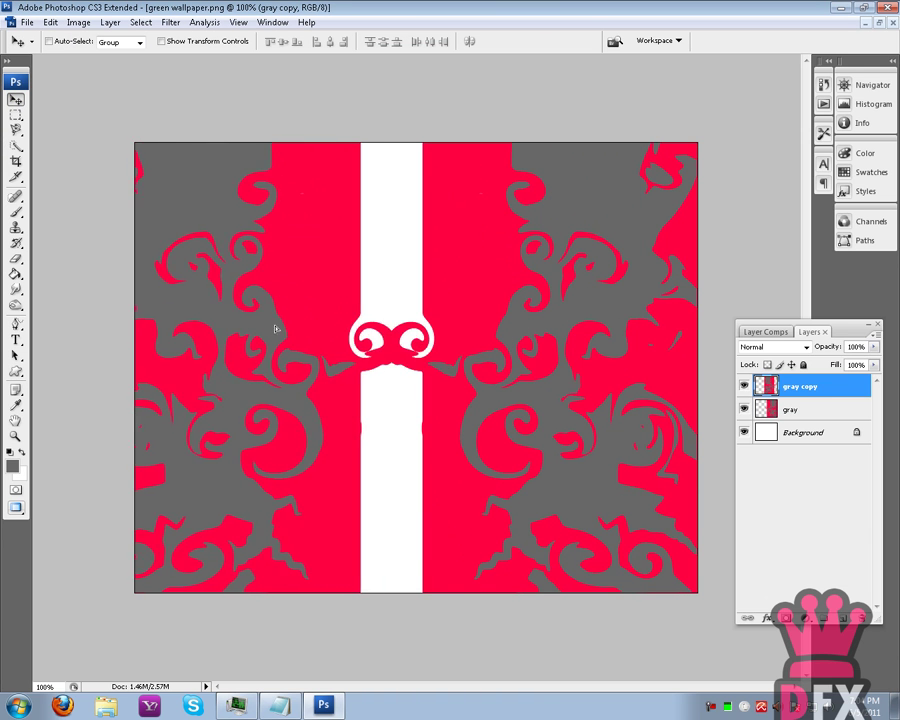
pyautogui.hotkey('shift', 'Left')
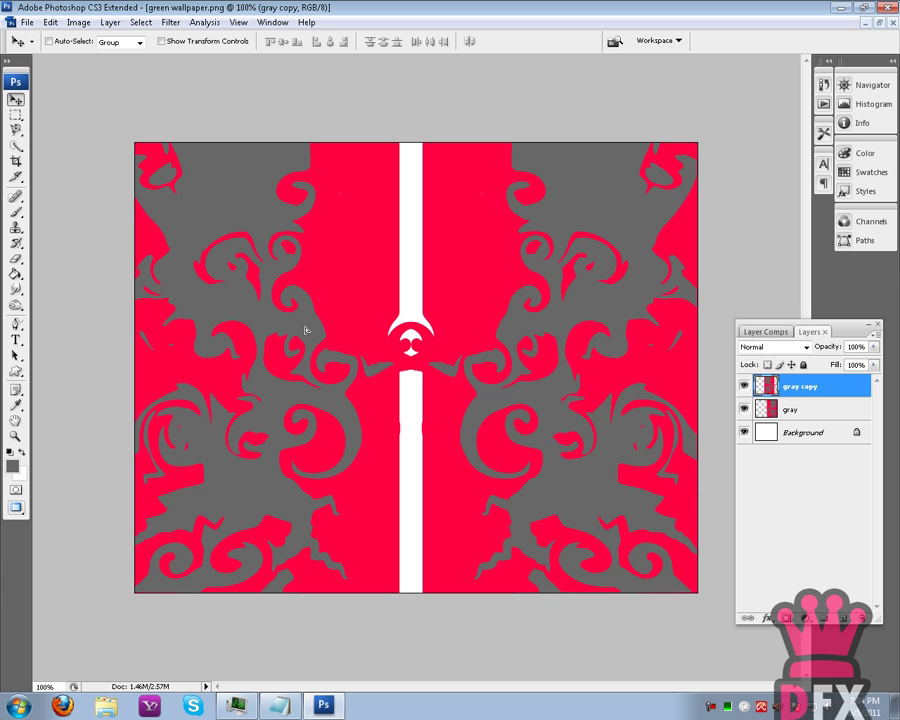
# Shift the mirrored gray copy swirls so they sit against the white centre stripe.
pyautogui.keyDown('shift'); pyautogui.click(799, 412); pyautogui.keyUp('shift')
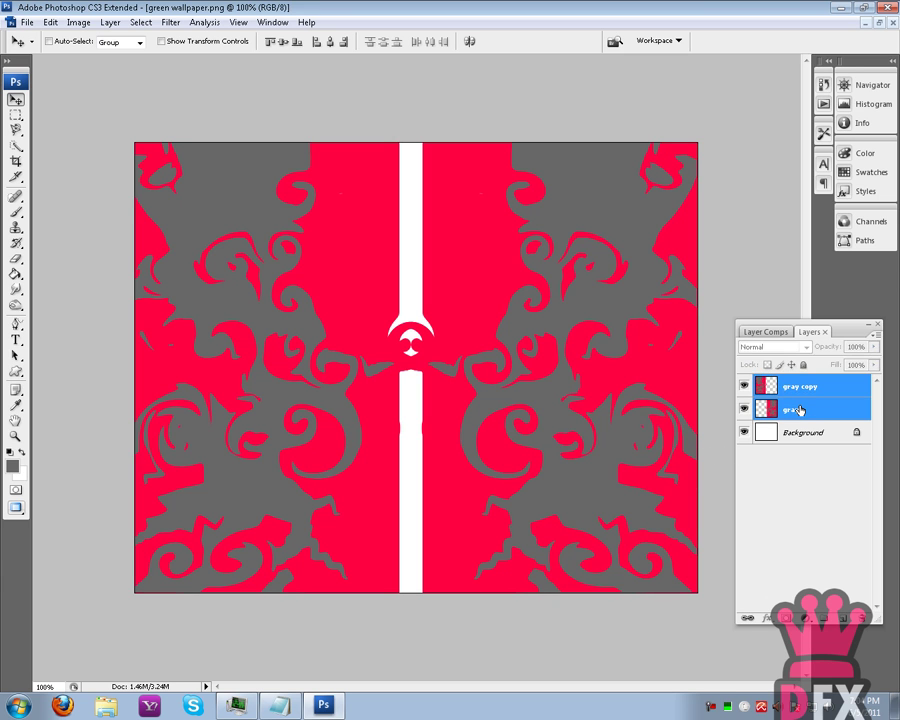
pyautogui.rightClick(799, 410)
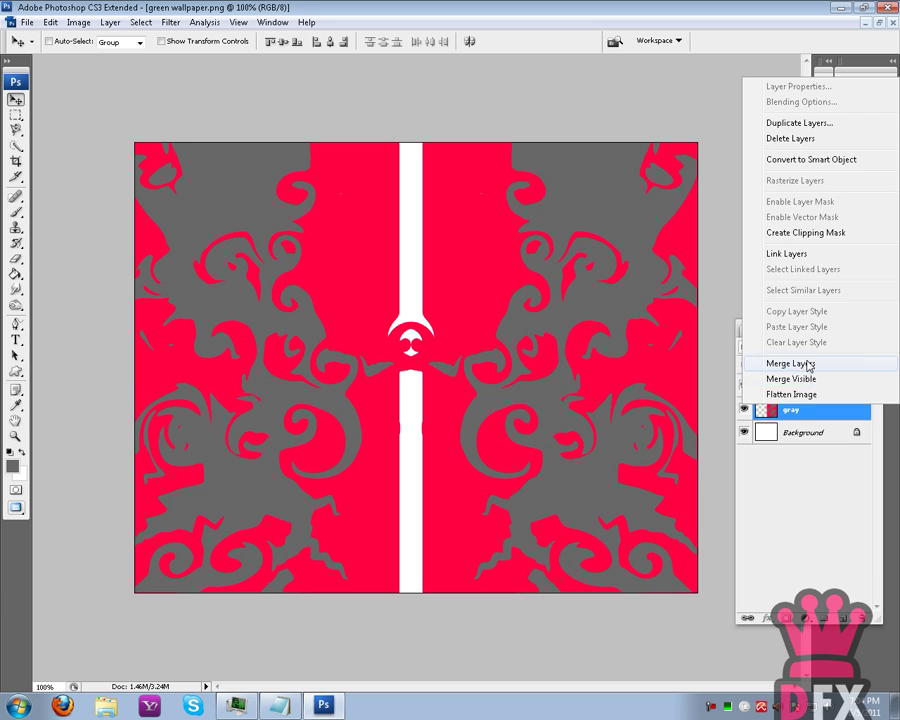
pyautogui.click(806, 363)
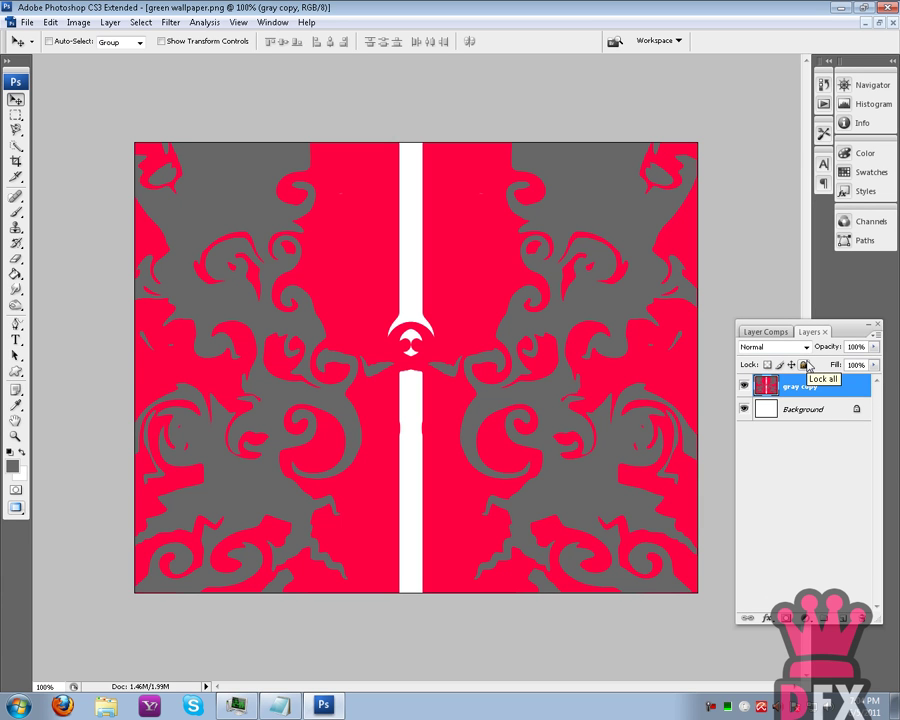
pyautogui.hotkey('ctrl', 'z')
pyautogui.moveTo(360, 305); pyautogui.dragTo(367, 381)
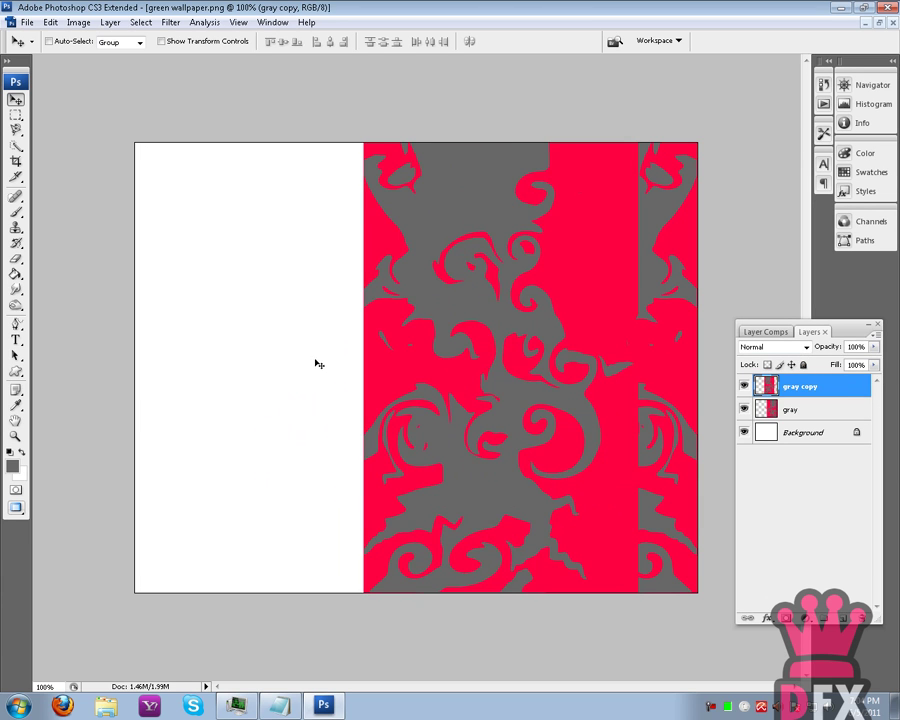
pyautogui.moveTo(547, 350); pyautogui.dragTo(318, 349)
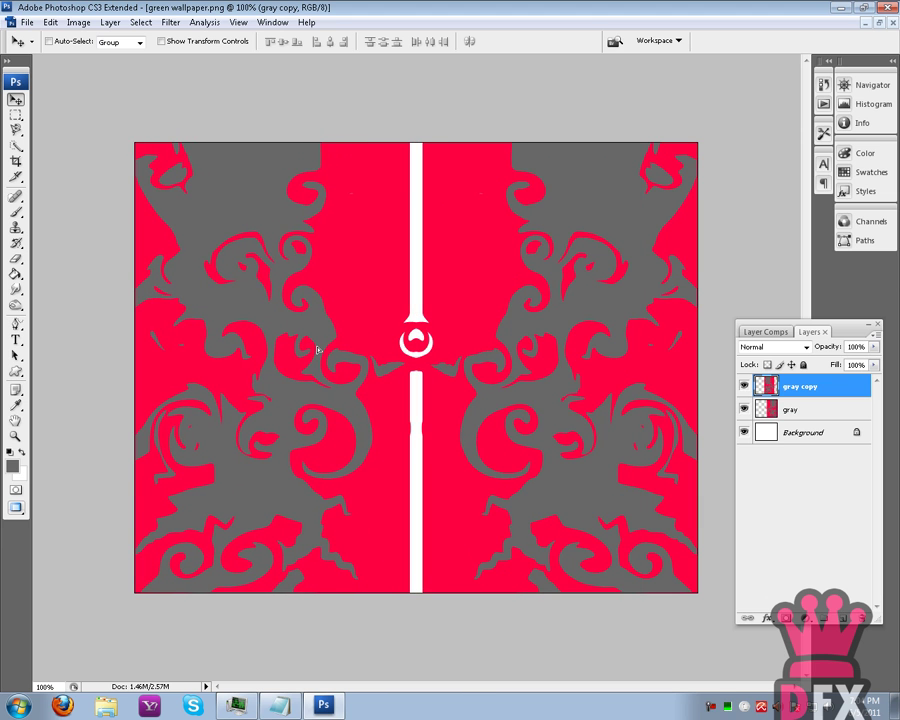
# Merge the two gray layers, then merge them with Background into one layer.
pyautogui.keyDown('shift'); pyautogui.click(792, 411); pyautogui.keyUp('shift')
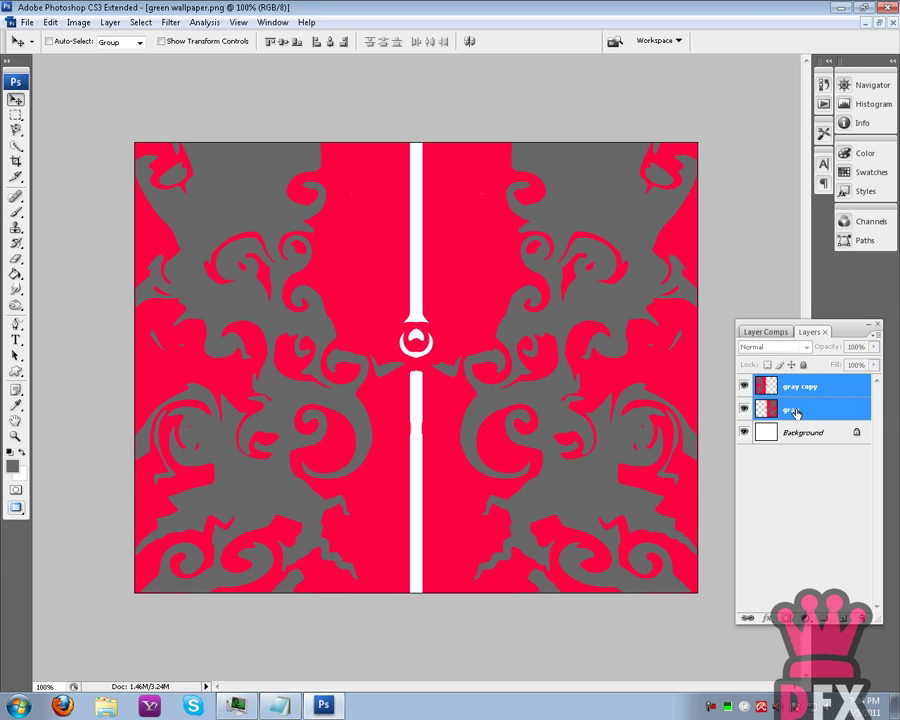
pyautogui.rightClick(792, 411)
pyautogui.click(797, 370)
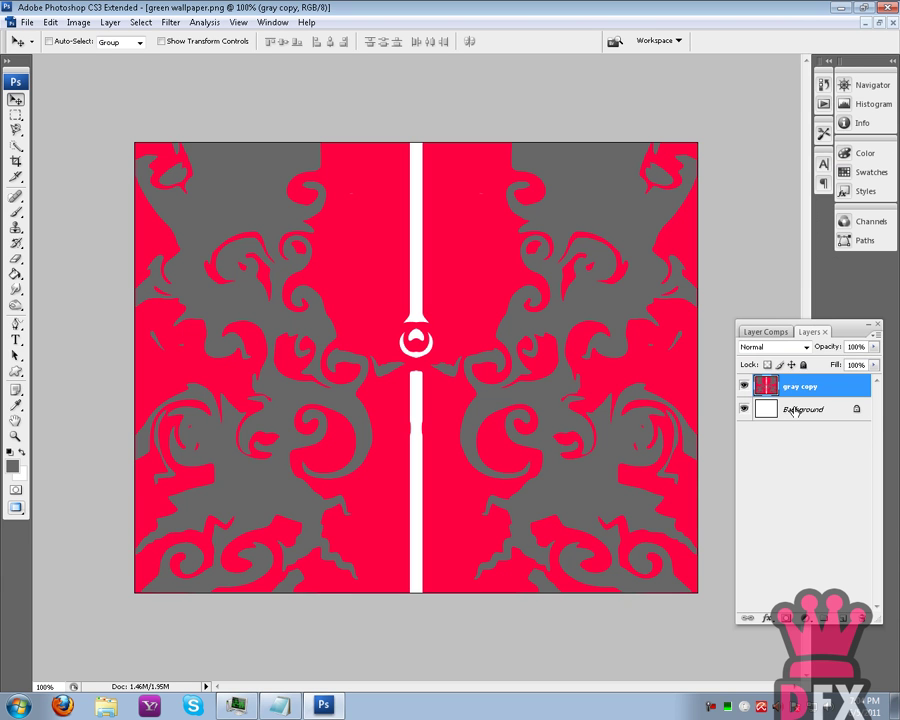
pyautogui.keyDown('shift'); pyautogui.click(794, 411); pyautogui.keyUp('shift')
pyautogui.rightClick(794, 410)
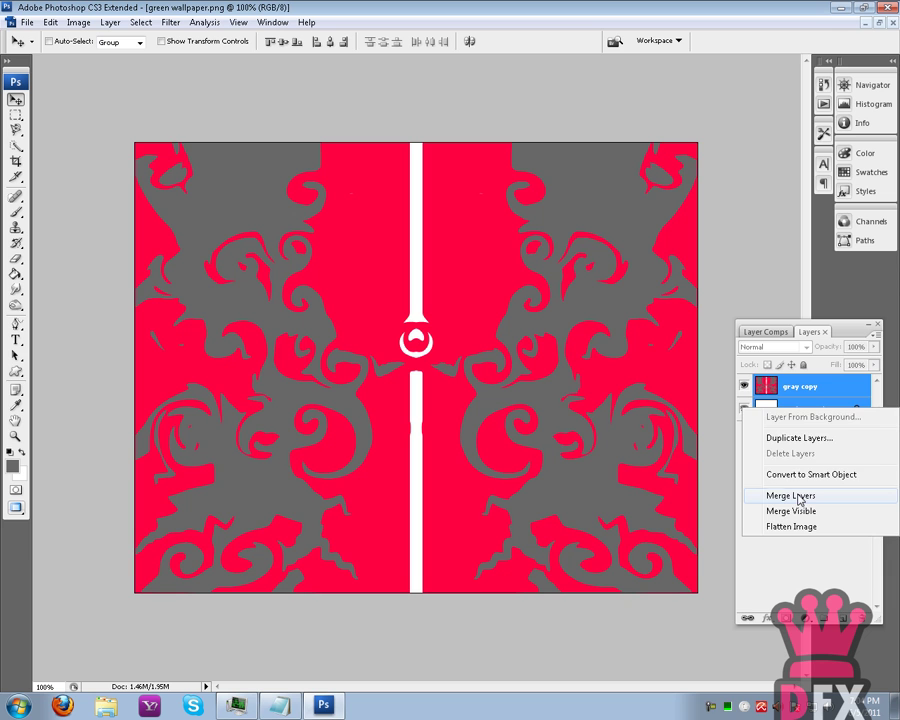
pyautogui.click(799, 496)
# Add a Photo Filter adjustment layer.
pyautogui.click(78, 22)
pyautogui.moveTo(152, 144)
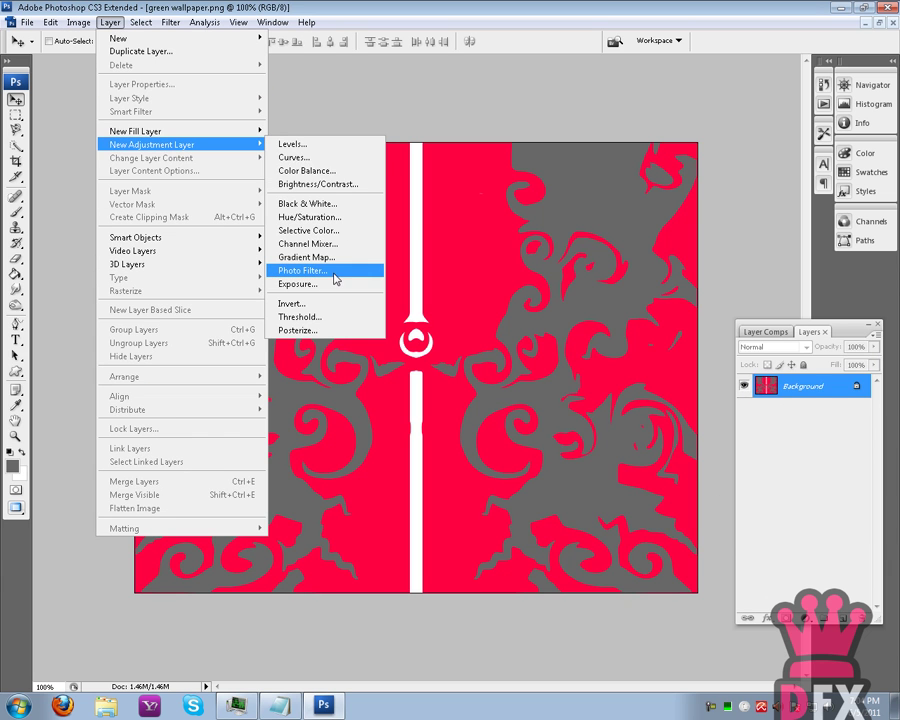
pyautogui.click(330, 270)
pyautogui.click(555, 230)
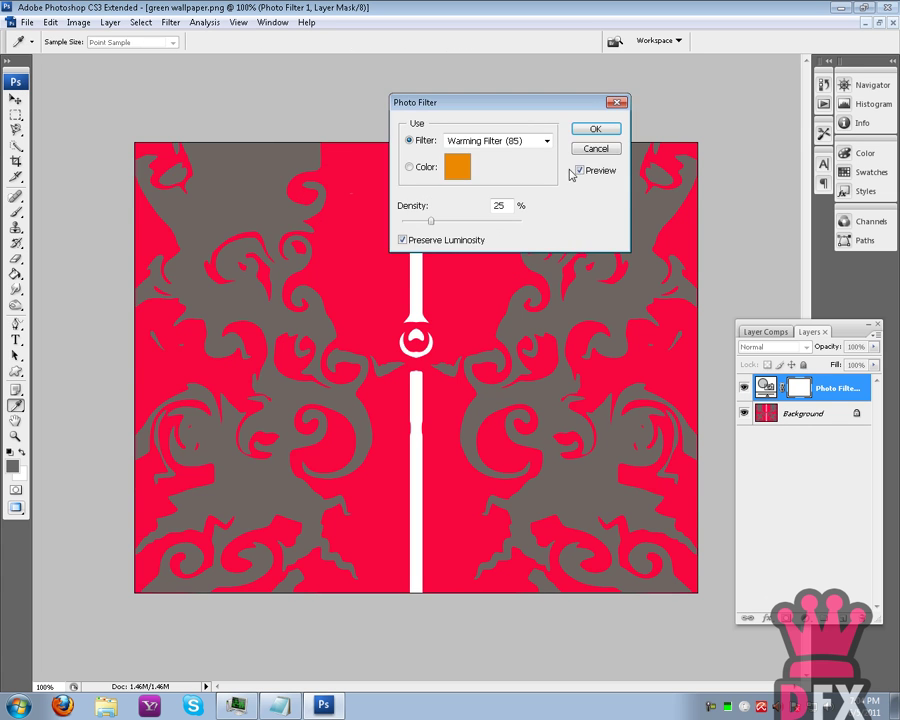
# Keep the Warming Filter (85) and add an Exposure layer with a slightly raised offset.
pyautogui.click(596, 130)
pyautogui.click(109, 22)
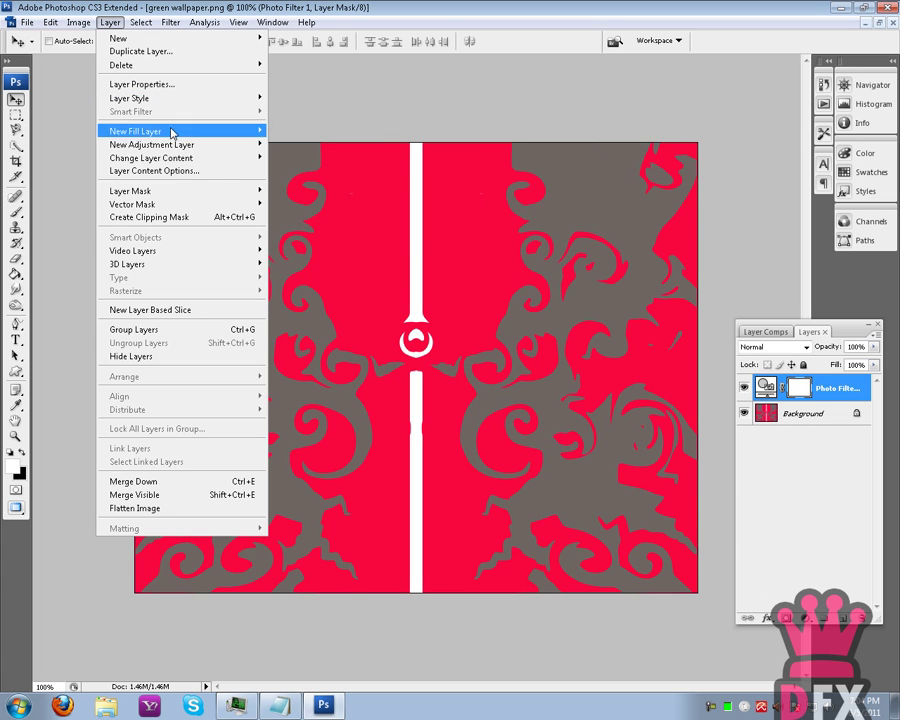
pyautogui.click(322, 283)
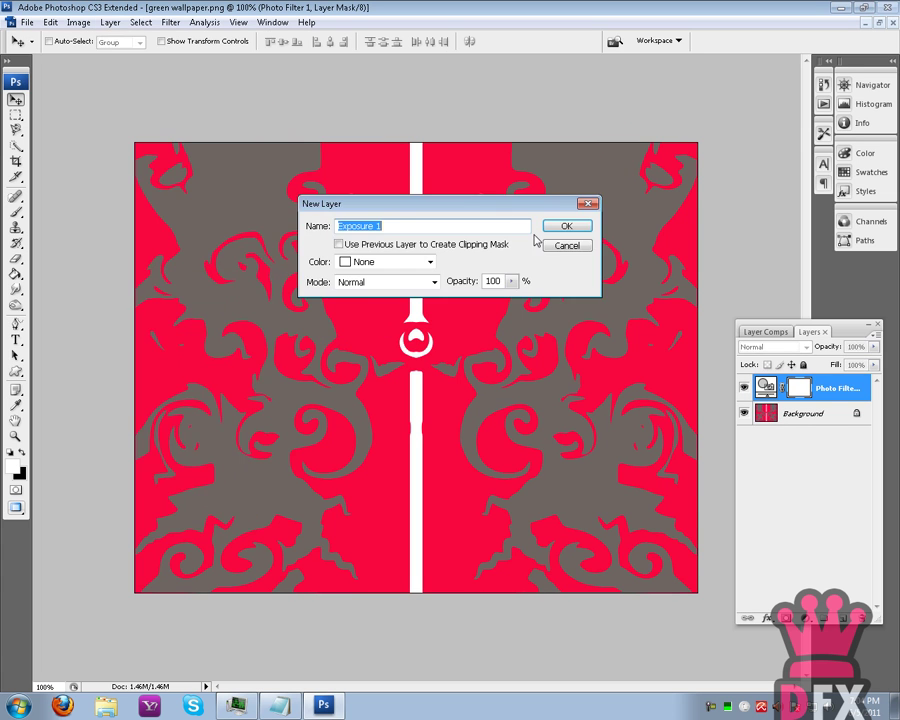
pyautogui.click(566, 228)
pyautogui.click(496, 170)
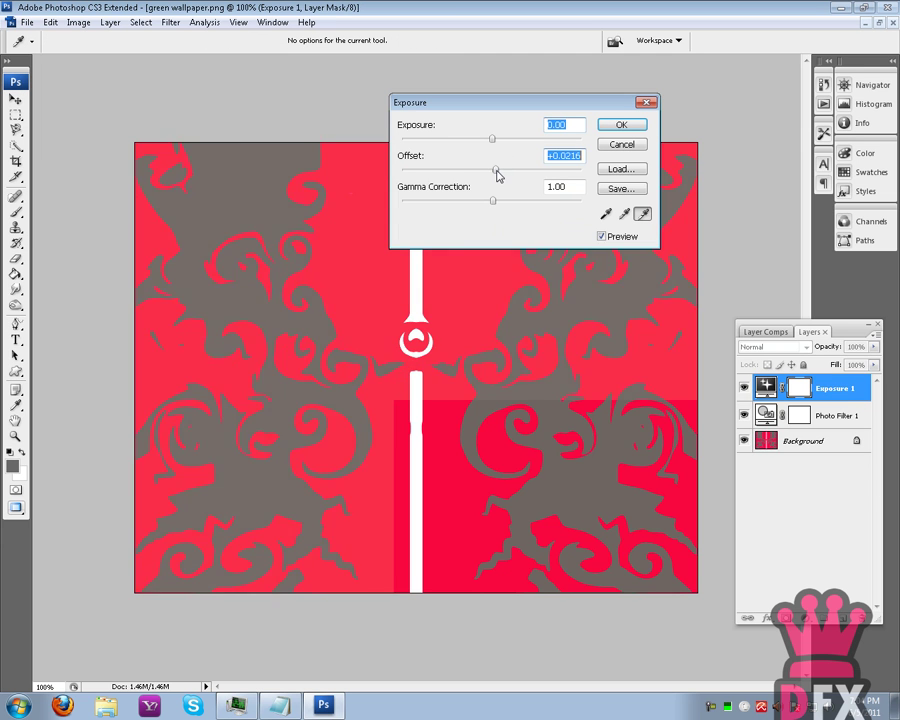
pyautogui.click(622, 124)
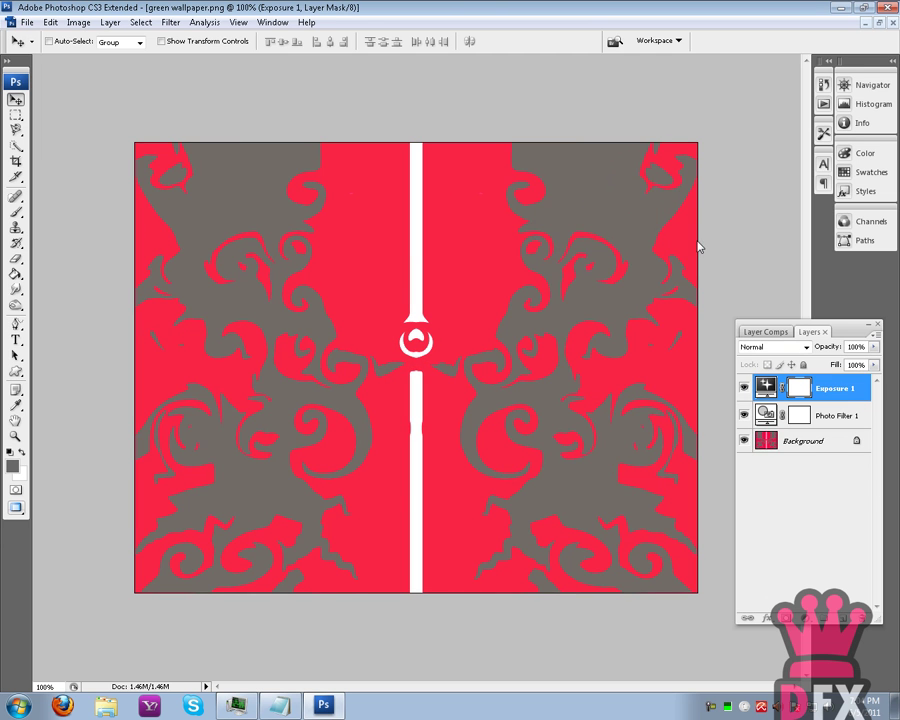
# Merge the Photo Filter and Exposure layers into Background and pick the Blur tool.
pyautogui.keyDown('shift'); pyautogui.click(815, 446); pyautogui.keyUp('shift')
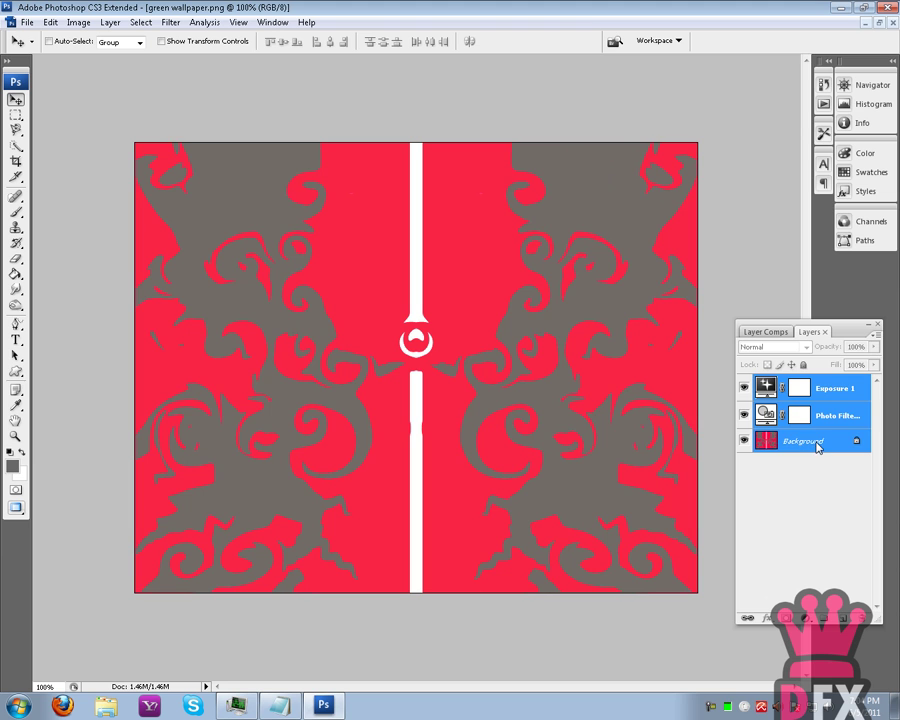
pyautogui.rightClick(815, 446)
pyautogui.click(788, 531)
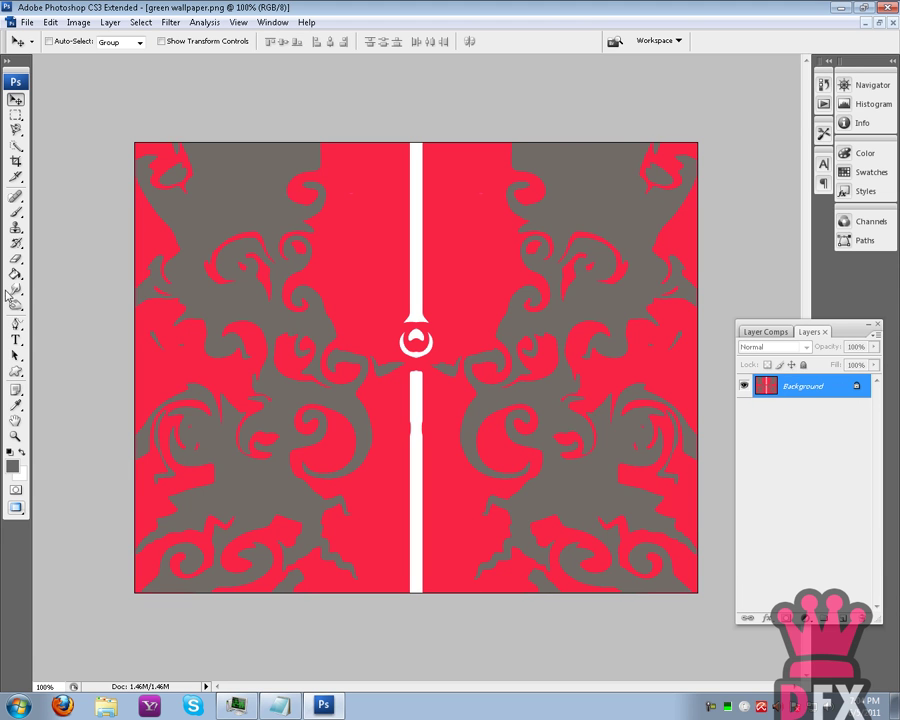
pyautogui.click(15, 292)
pyautogui.click(70, 288)
# Give the Blur tool 4% strength and a soft 277 px brush.
pyautogui.rightClick(217, 207)
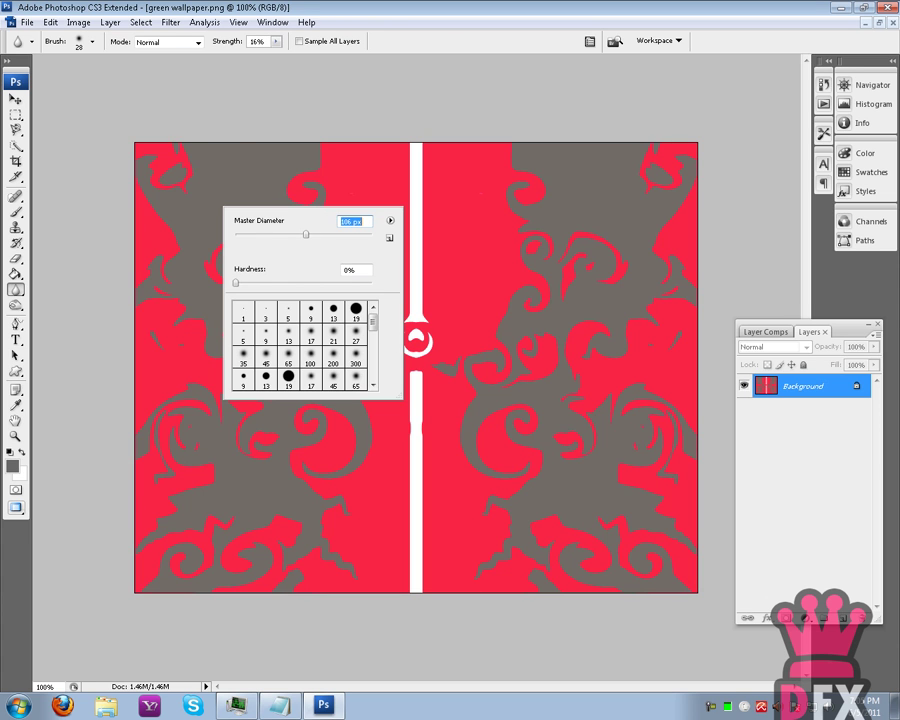
pyautogui.click(150, 107)
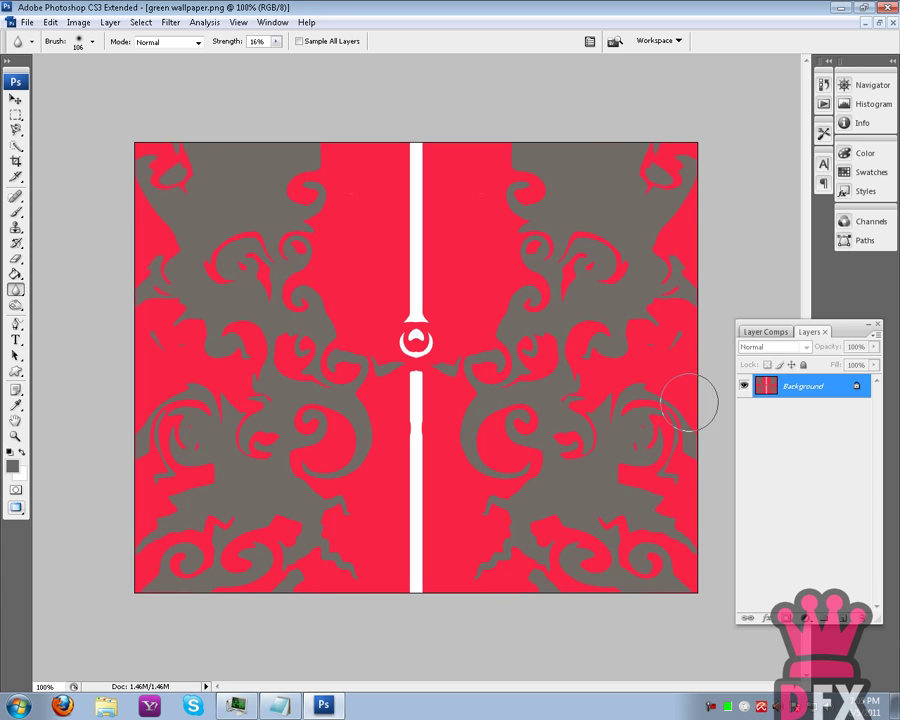
pyautogui.click(276, 41)
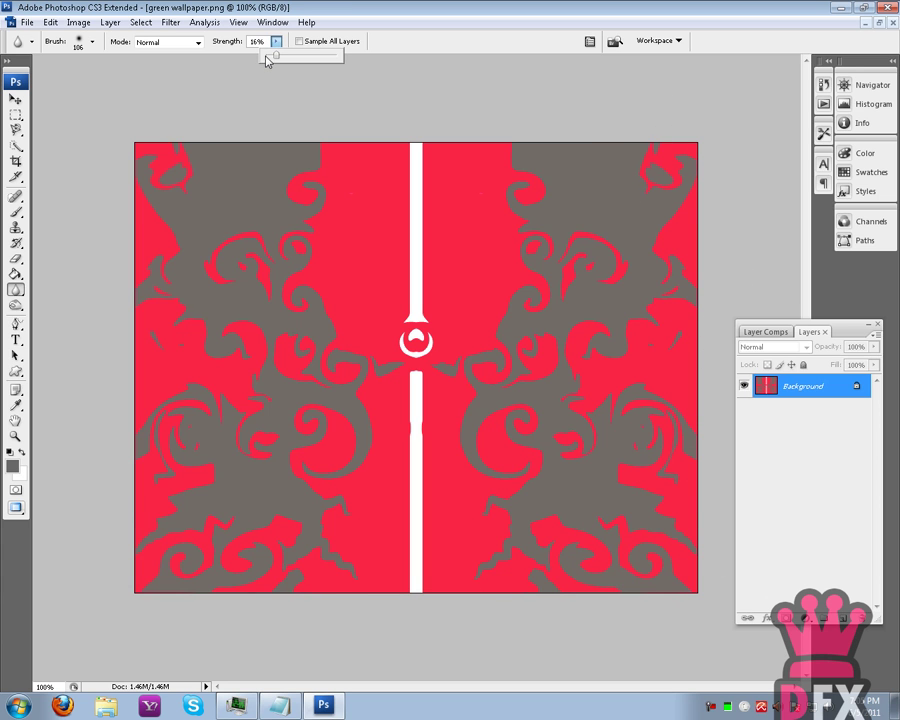
pyautogui.rightClick(311, 275)
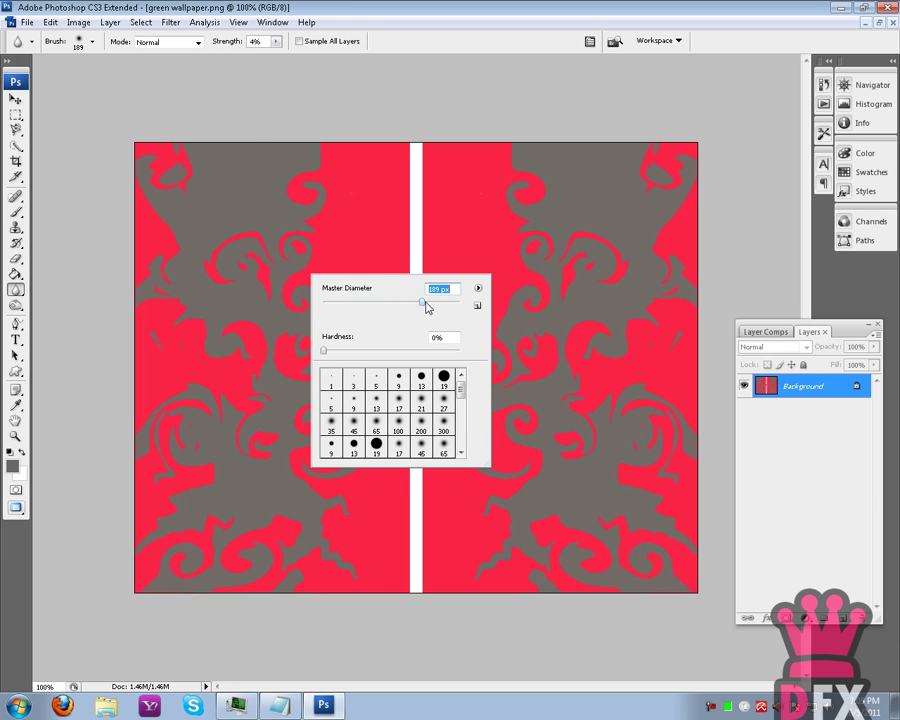
pyautogui.press('Return')
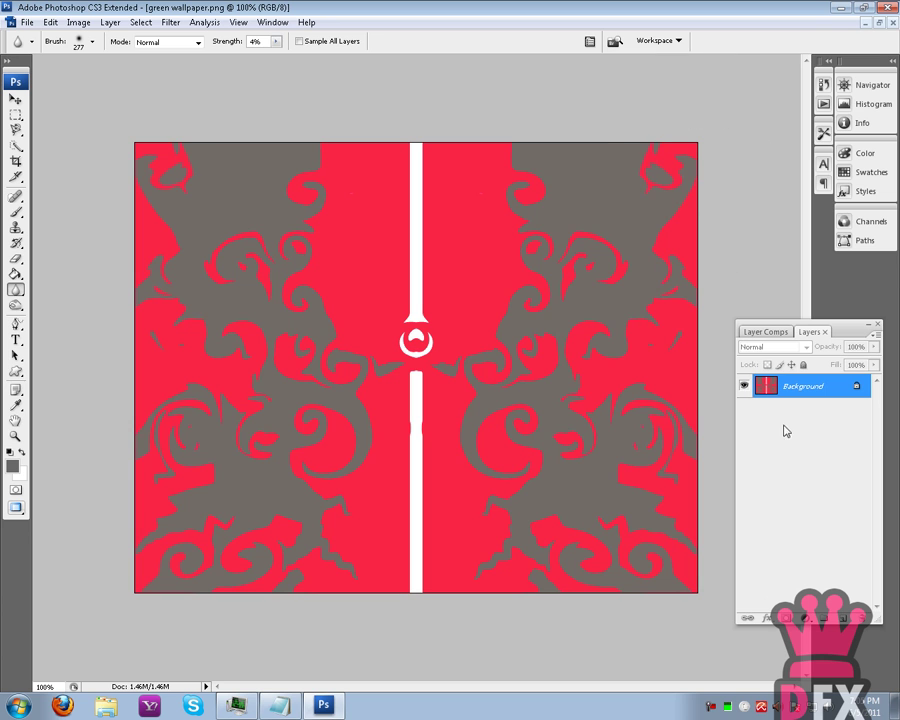
# Set the brush to Linear Dodge (Add) and add a new Layer 1 in Linear Dodge (Add).
pyautogui.click(16, 212)
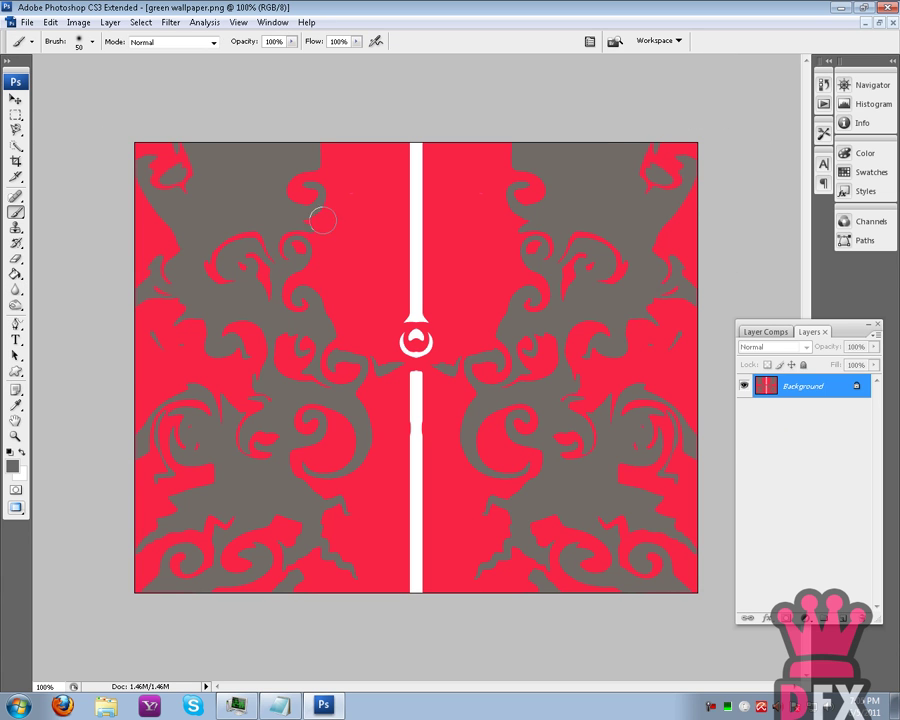
pyautogui.click(168, 42)
pyautogui.click(202, 214)
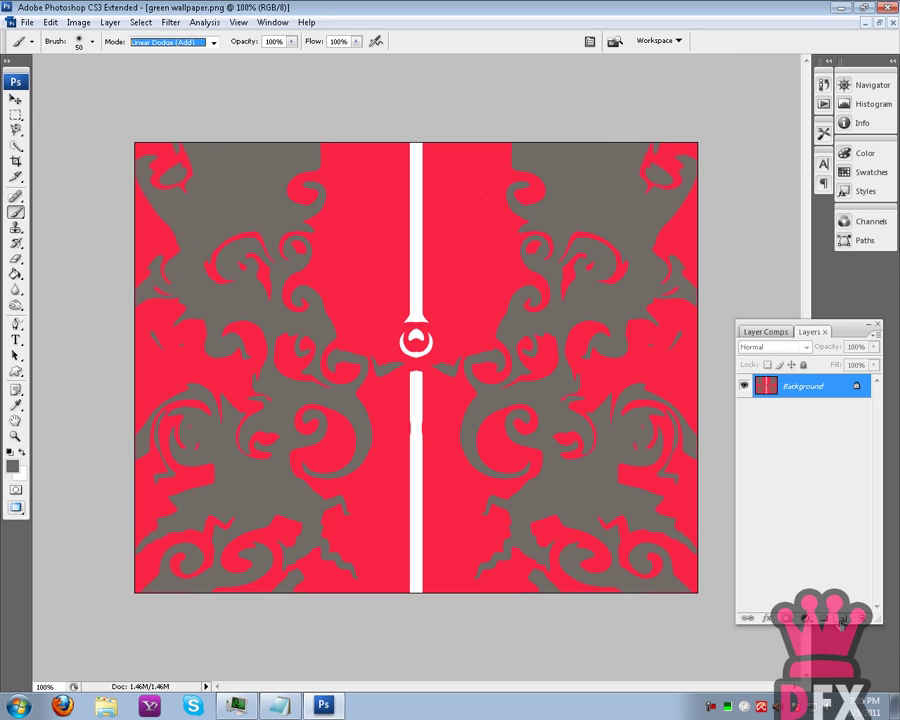
pyautogui.click(844, 617)
pyautogui.click(775, 347)
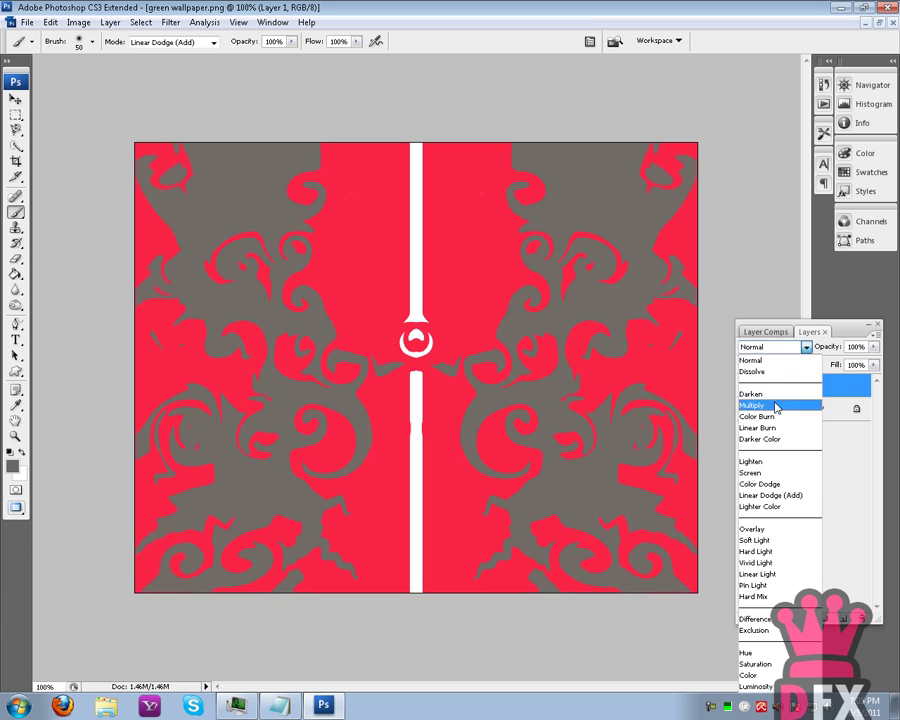
pyautogui.click(770, 502)
# Paint a white glow on the central ring at 64% opacity, enlarging the brush to 139 px.
pyautogui.rightClick(418, 348)
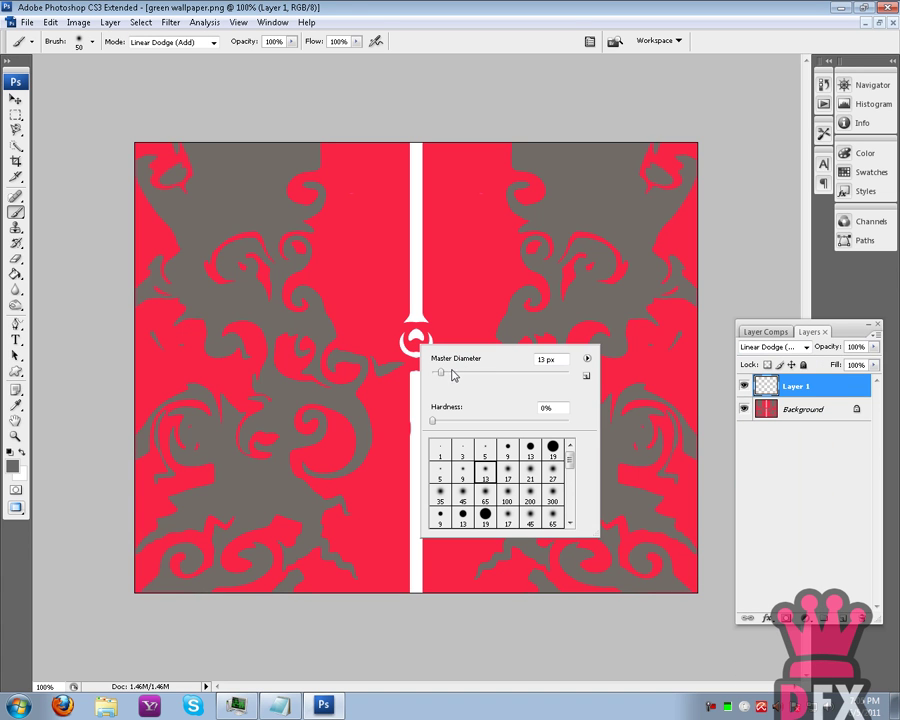
pyautogui.press('Return')
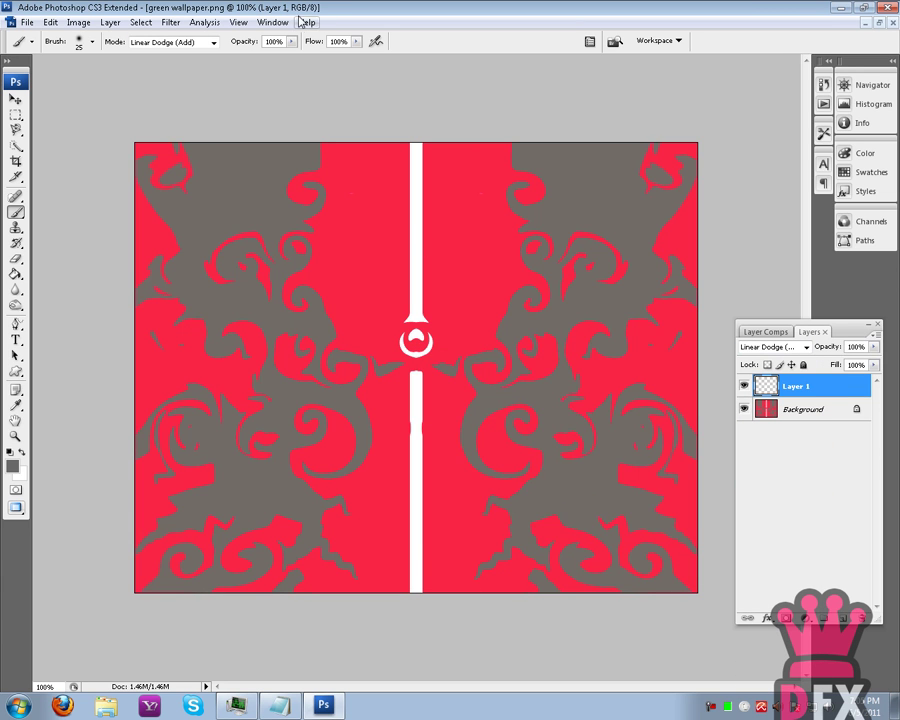
pyautogui.click(291, 42)
pyautogui.press('Return')
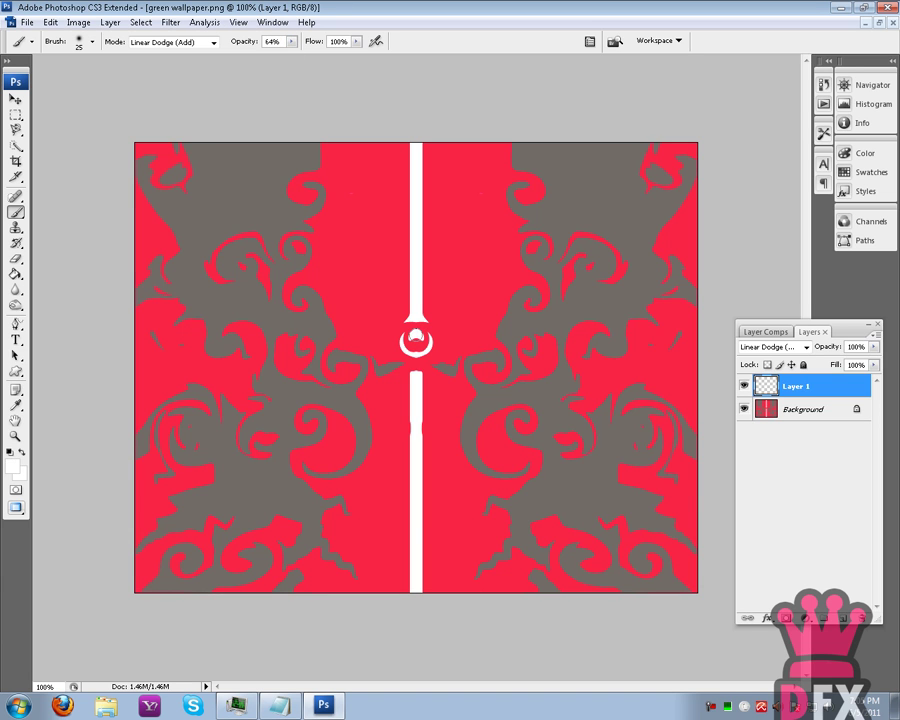
pyautogui.rightClick(416, 339)
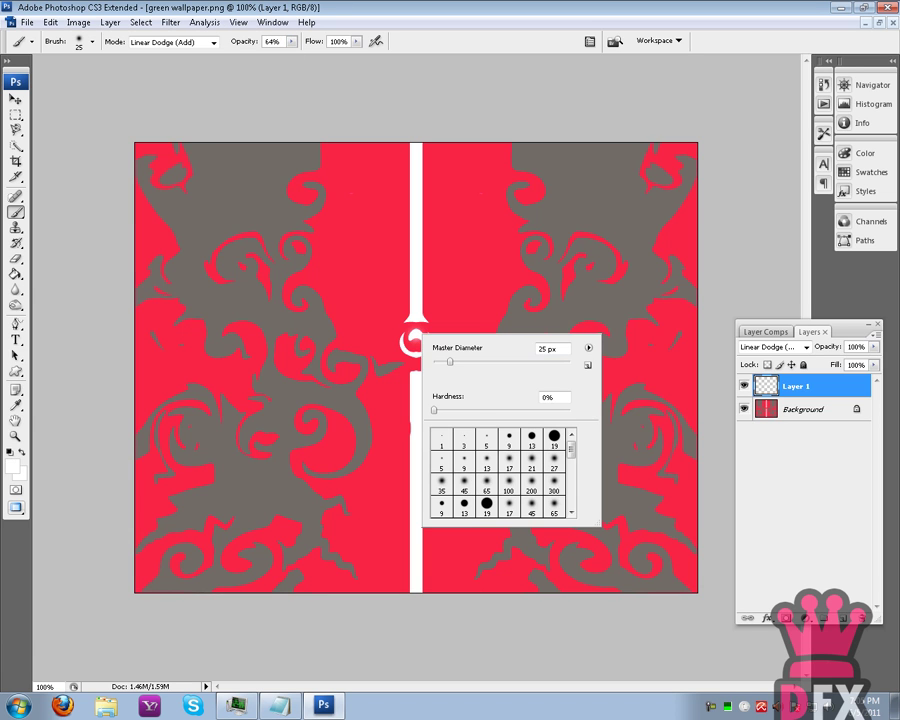
pyautogui.press('Return')
pyautogui.click(412, 339)
pyautogui.rightClick(415, 341)
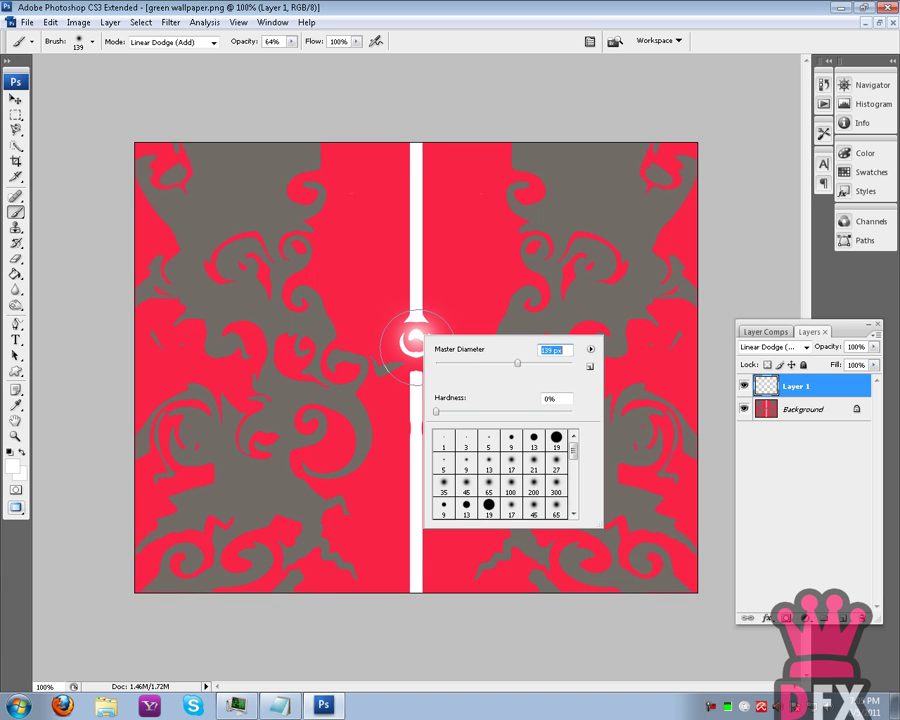
pyautogui.press('Return')
pyautogui.click(412, 341)
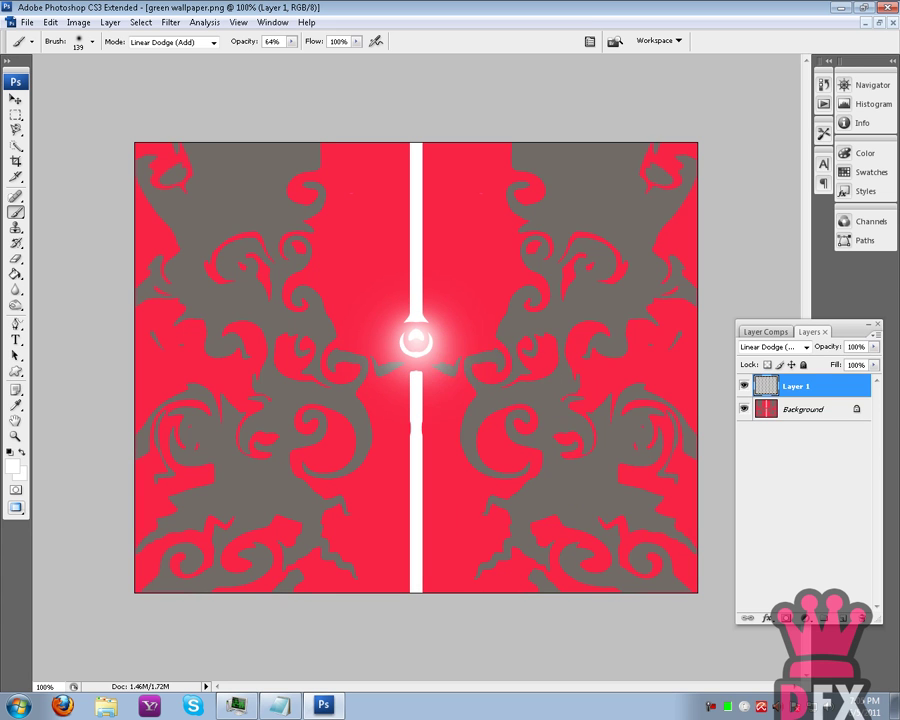
# Dab extra faint 26%-opacity glow at the centre with a 185 px brush.
pyautogui.rightClick(438, 342)
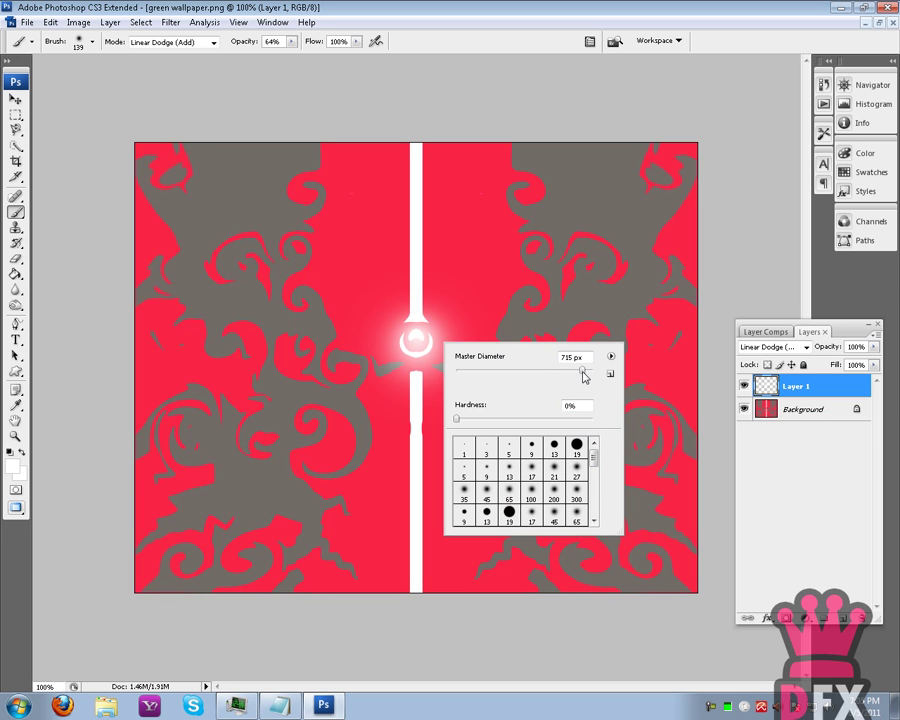
pyautogui.press('Return')
pyautogui.click(265, 56)
pyautogui.click(412, 342)
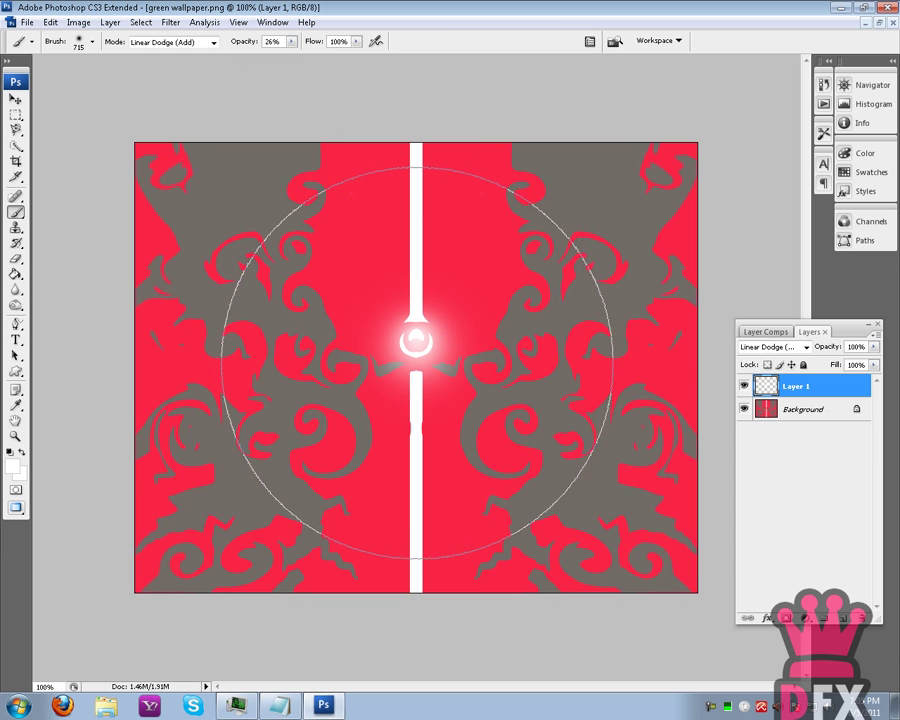
pyautogui.click(416, 356)
pyautogui.hotkey('ctrl', 'z')
pyautogui.rightClick(550, 357)
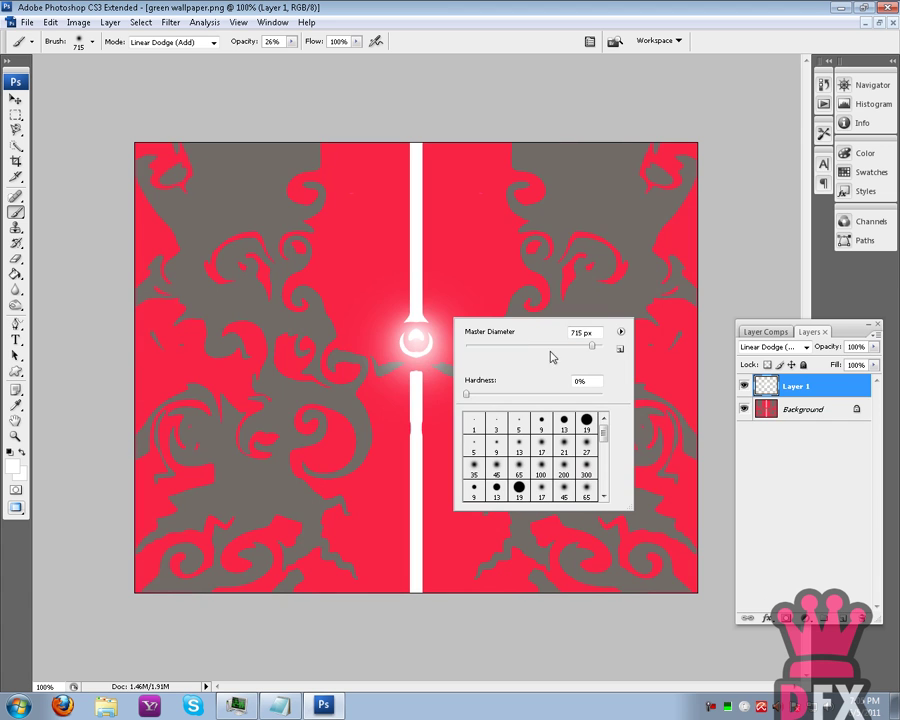
pyautogui.click(412, 342)
pyautogui.click(412, 342)
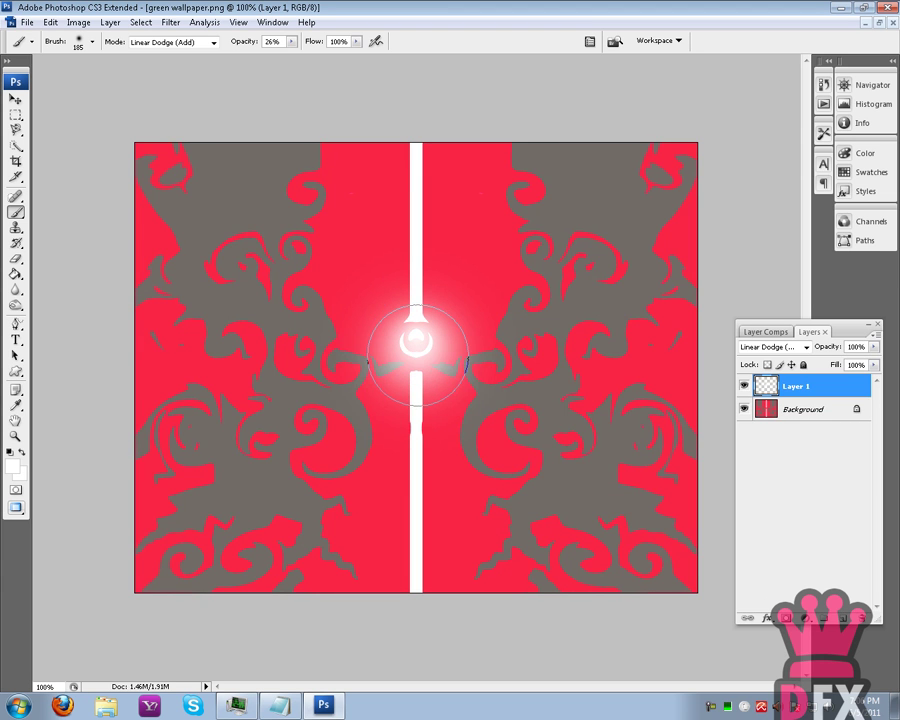
# Switch to red and paint a wide reddish halo around the centre with a 473 px brush.
pyautogui.keyDown('alt'); pyautogui.click(482, 221); pyautogui.keyUp('alt')
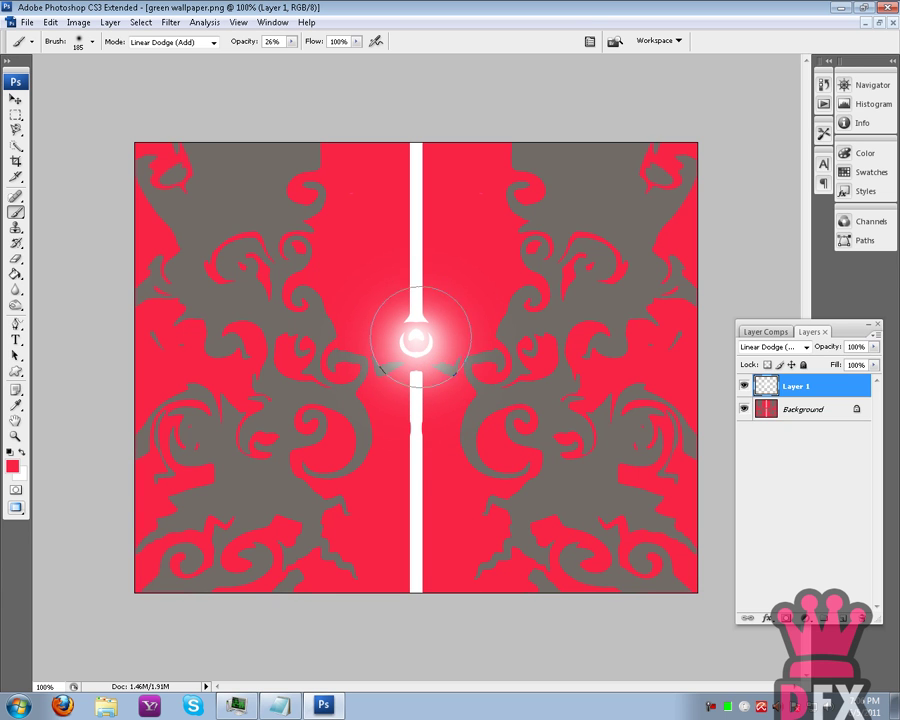
pyautogui.click(416, 346)
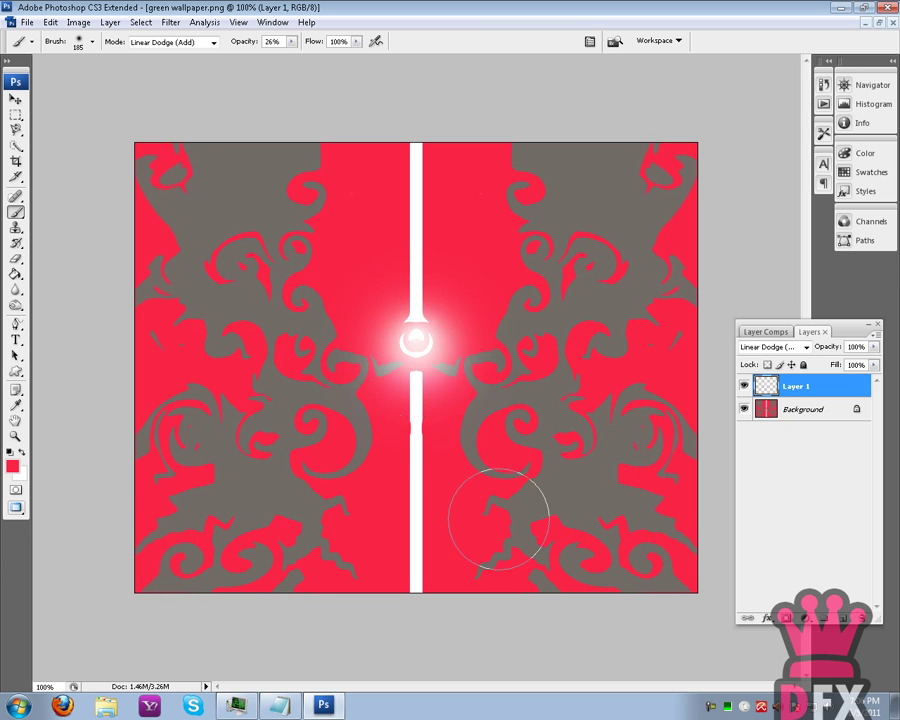
pyautogui.rightClick(444, 325)
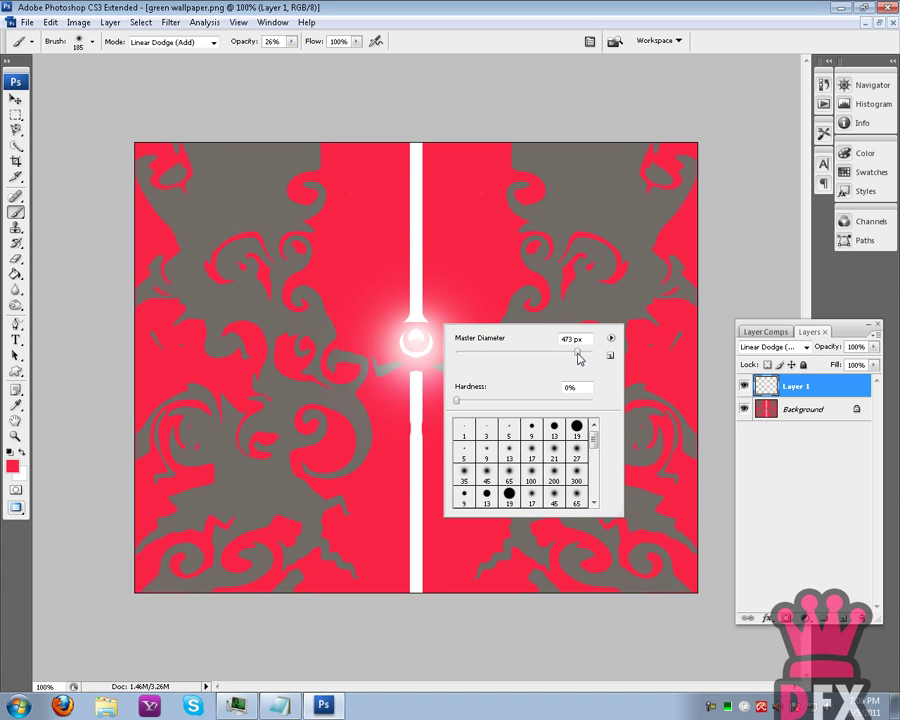
pyautogui.press('Return')
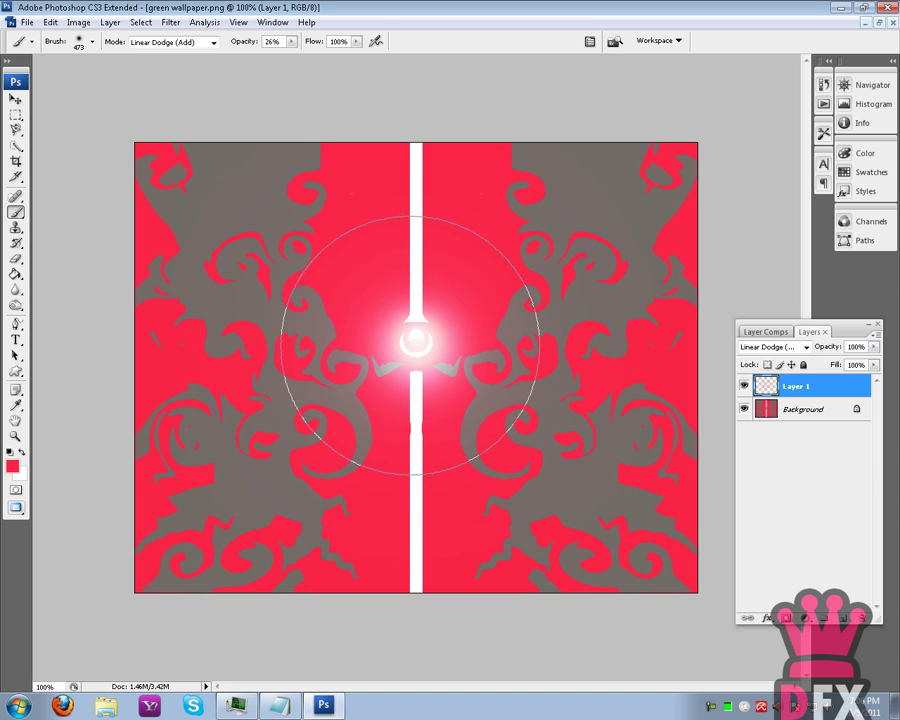
pyautogui.click(410, 345)
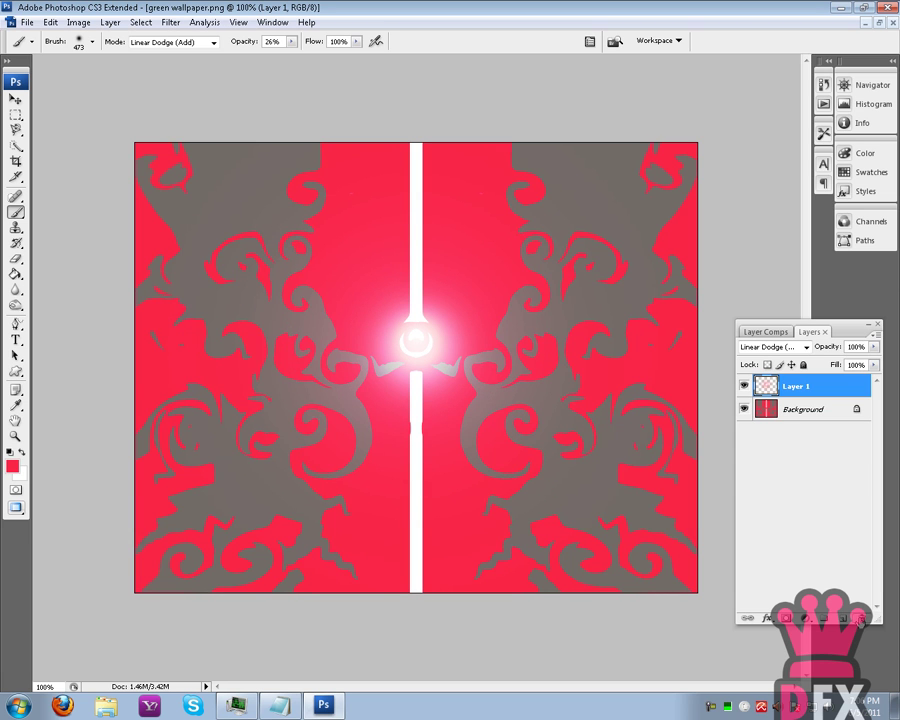
# Add a new Layer 2 and set a Normal-mode brush painting dark grey.
pyautogui.click(843, 621)
pyautogui.click(213, 42)
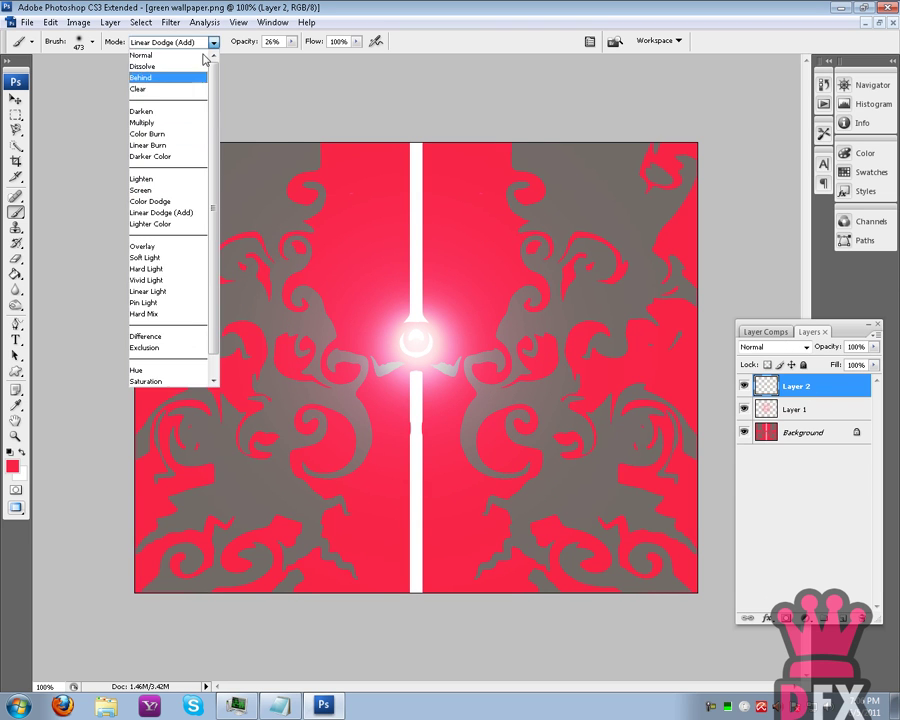
pyautogui.click(192, 57)
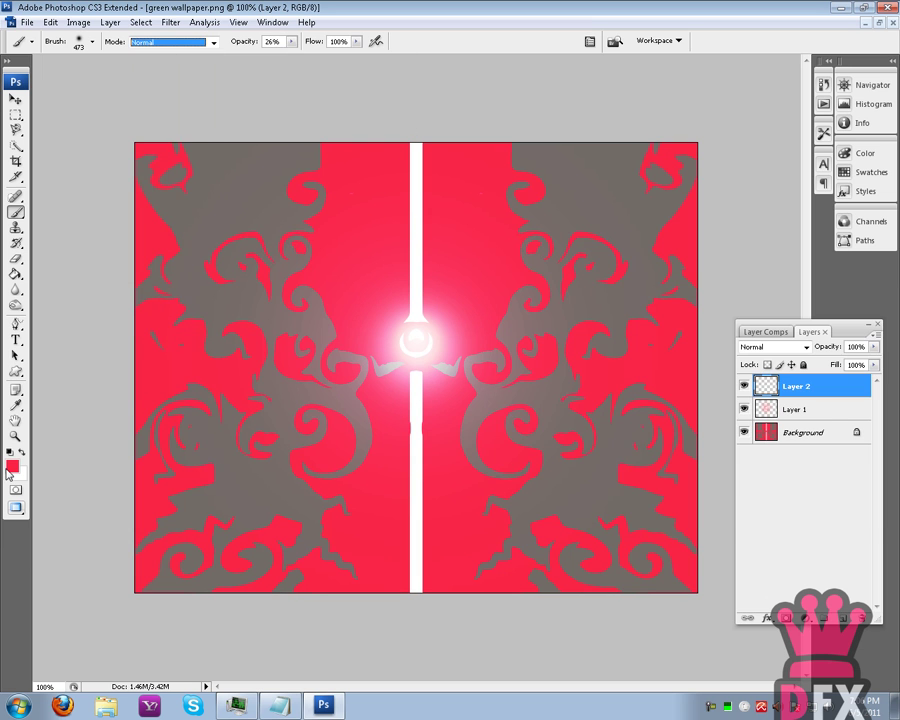
pyautogui.click(15, 405)
pyautogui.click(12, 466)
pyautogui.moveTo(534, 439); pyautogui.dragTo(504, 439)
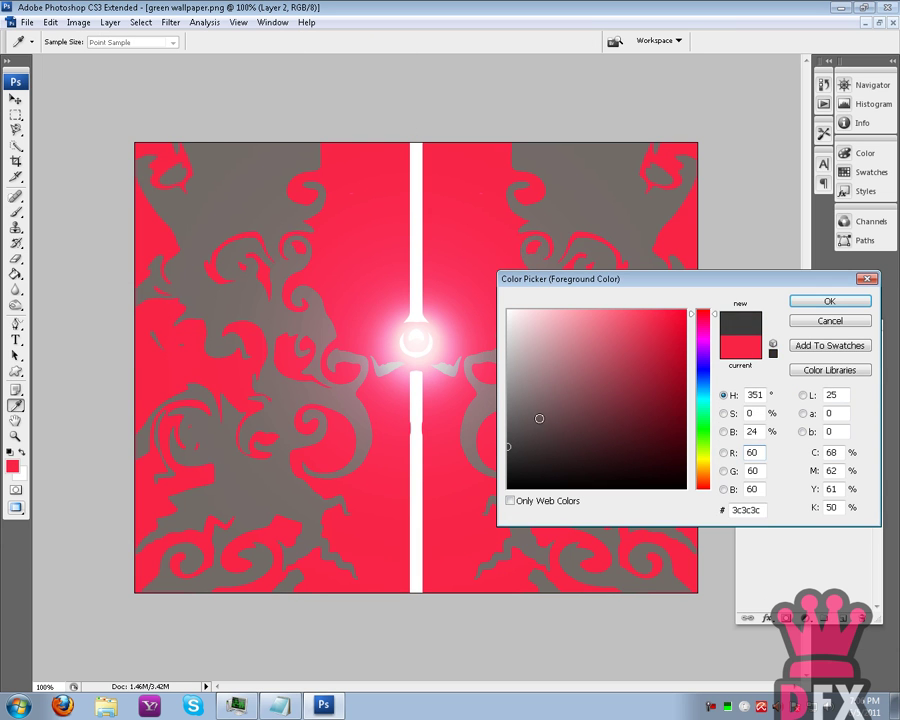
pyautogui.click(823, 306)
pyautogui.press('b')
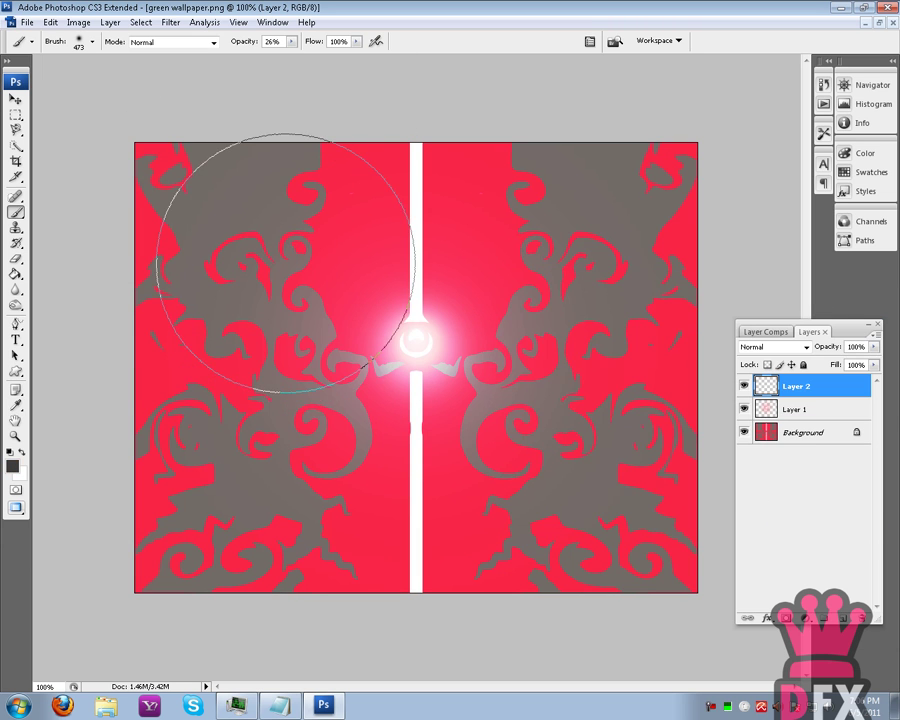
# Brush translucent dark grey over the top-left and top-right corners and the right edge.
pyautogui.rightClick(292, 266)
pyautogui.press('Escape')
pyautogui.moveTo(170, 90); pyautogui.dragTo(172, 95)
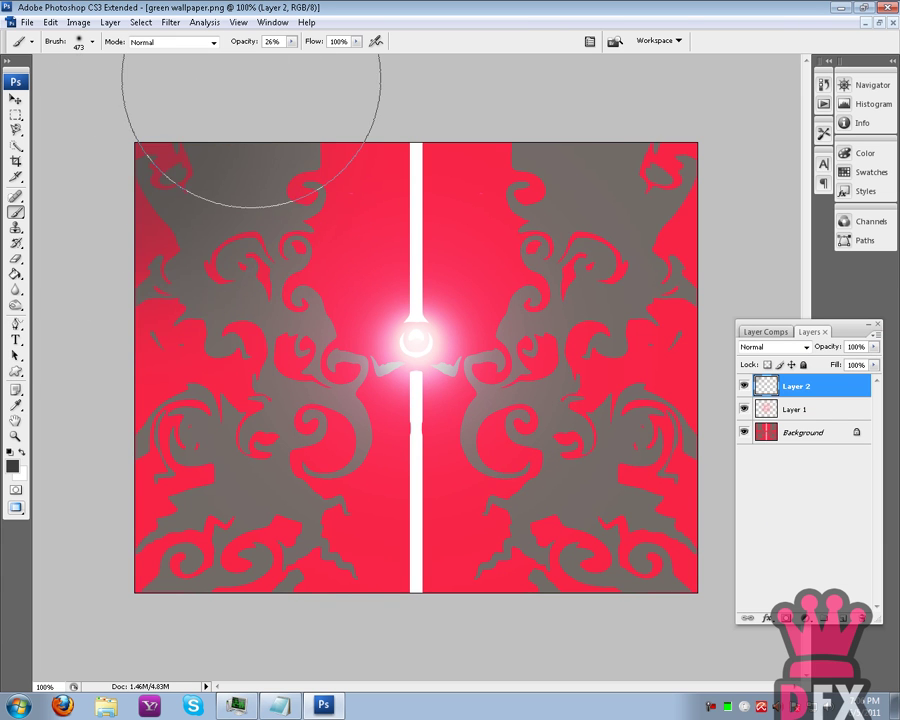
pyautogui.moveTo(80, 600)
pyautogui.mouseDown()
pyautogui.moveTo(150, 180)
pyautogui.moveTo(120, 600)
pyautogui.mouseUp()
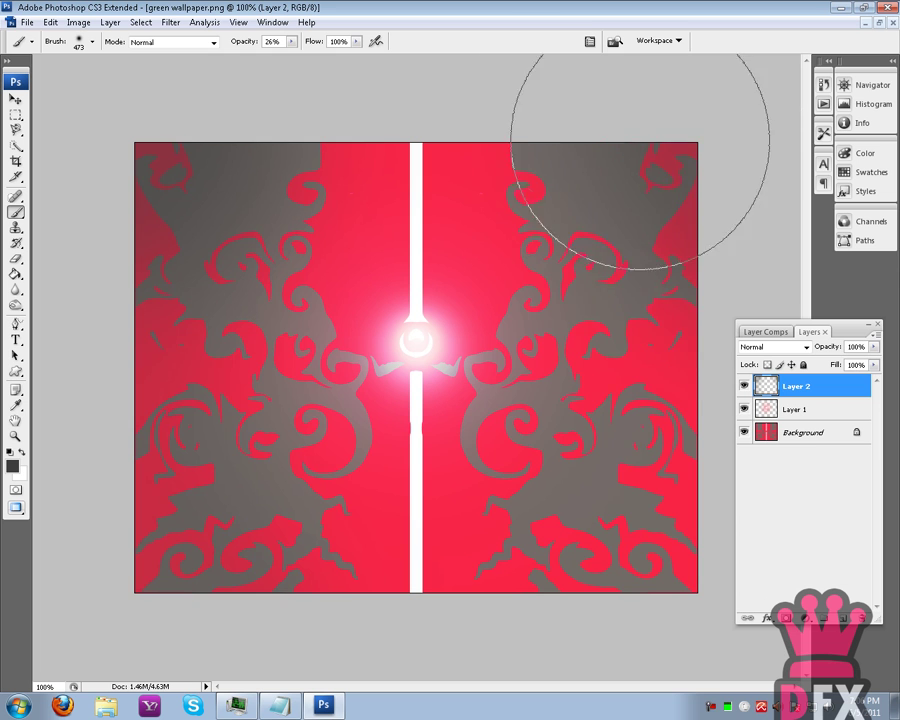
pyautogui.moveTo(708, 125); pyautogui.dragTo(732, 437)
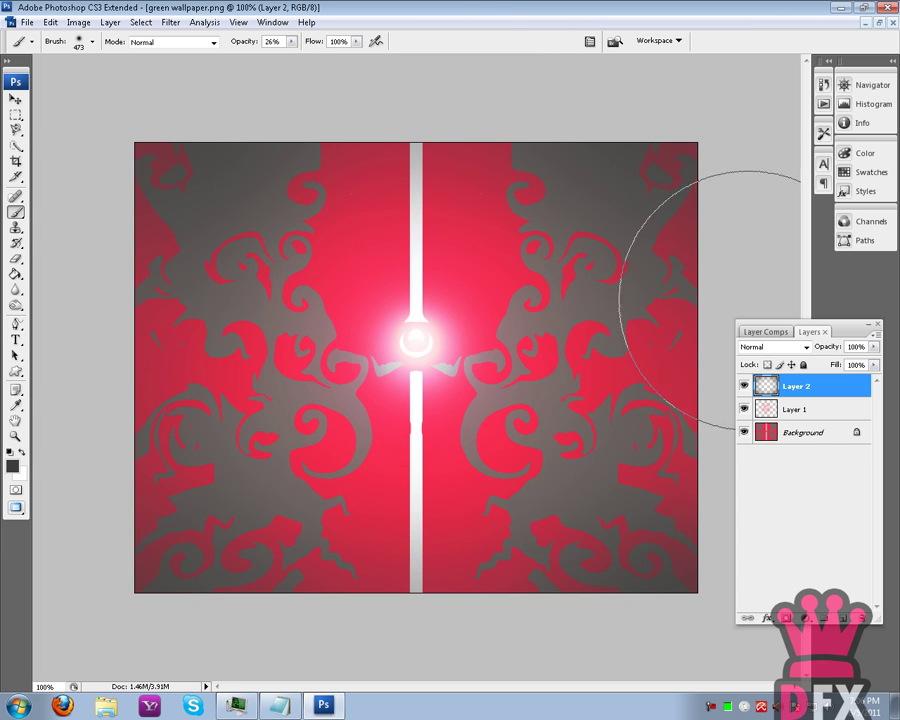
pyautogui.click(28, 22)
pyautogui.moveTo(830, 331); pyautogui.dragTo(795, 314)
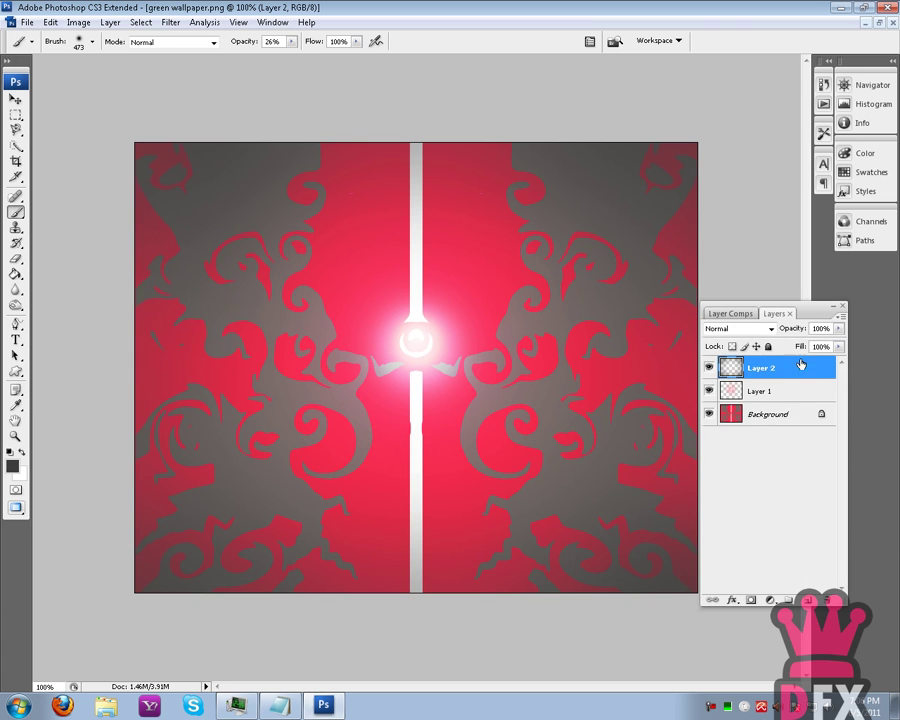
# Flatten all three layers into a single Background layer.
pyautogui.keyDown('shift'); pyautogui.click(790, 417); pyautogui.keyUp('shift')
pyautogui.rightClick(790, 418)
pyautogui.click(791, 534)
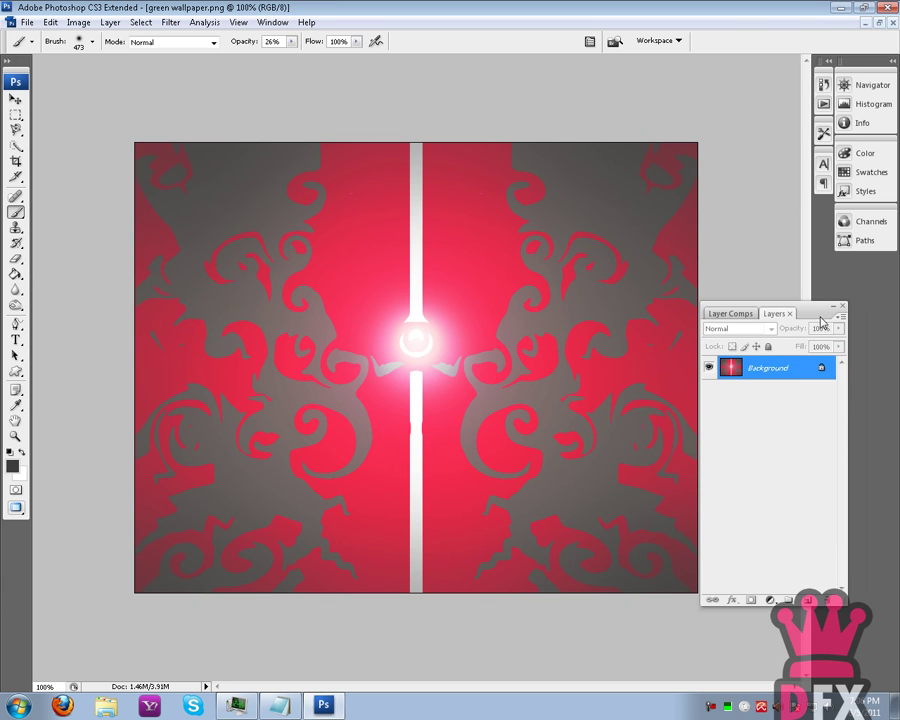
pyautogui.moveTo(822, 313); pyautogui.dragTo(842, 320)
pyautogui.press('v')
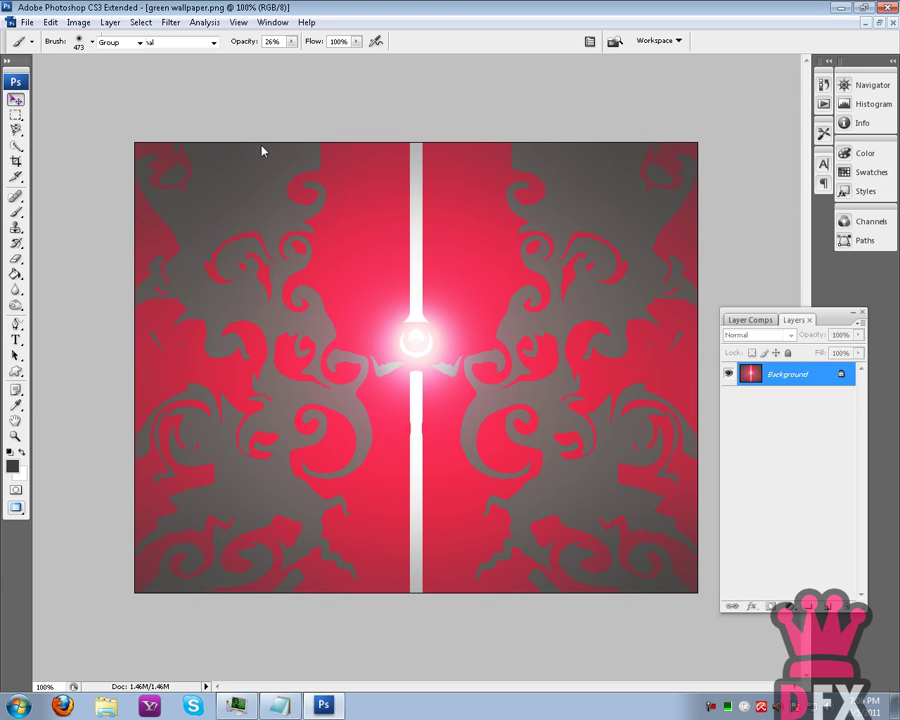
# Save the wallpaper as a PNG file named icecold.
pyautogui.click(25, 22)
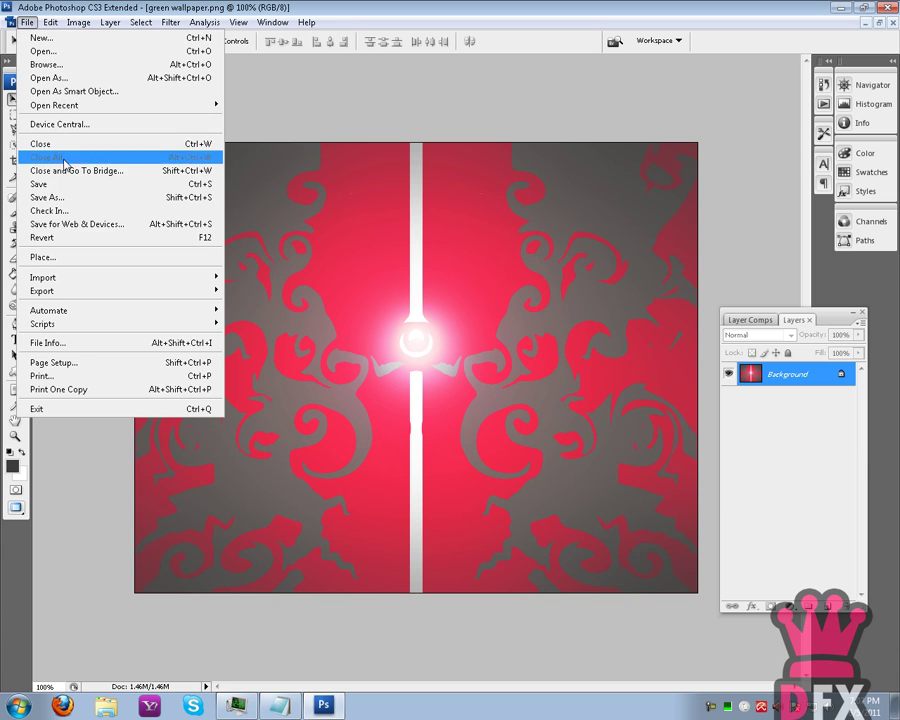
pyautogui.click(325, 185)
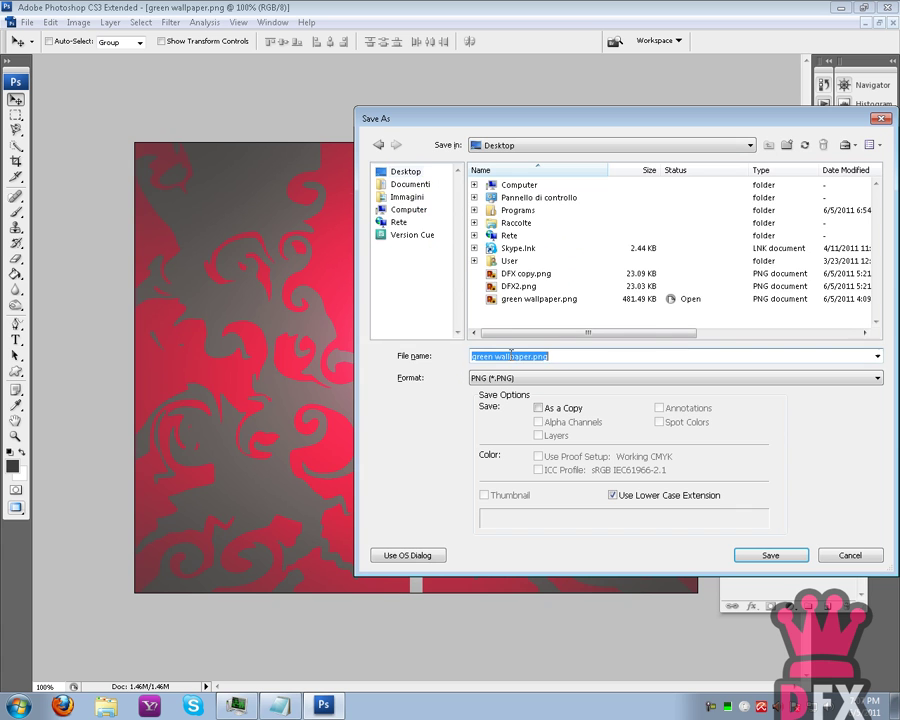
pyautogui.write('icecold')
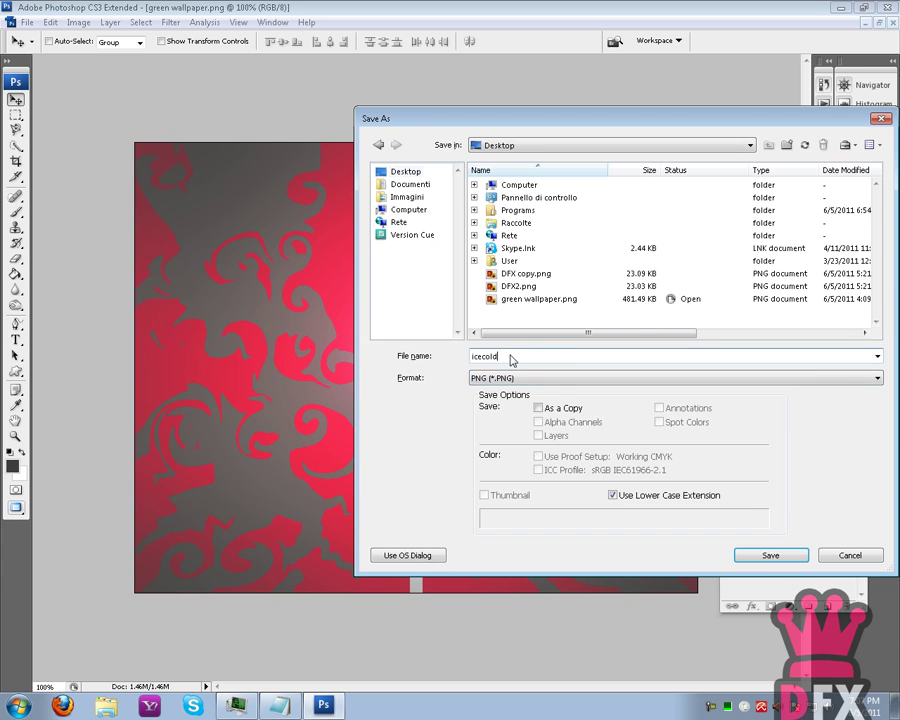
pyautogui.click(749, 556)
pyautogui.click(507, 346)
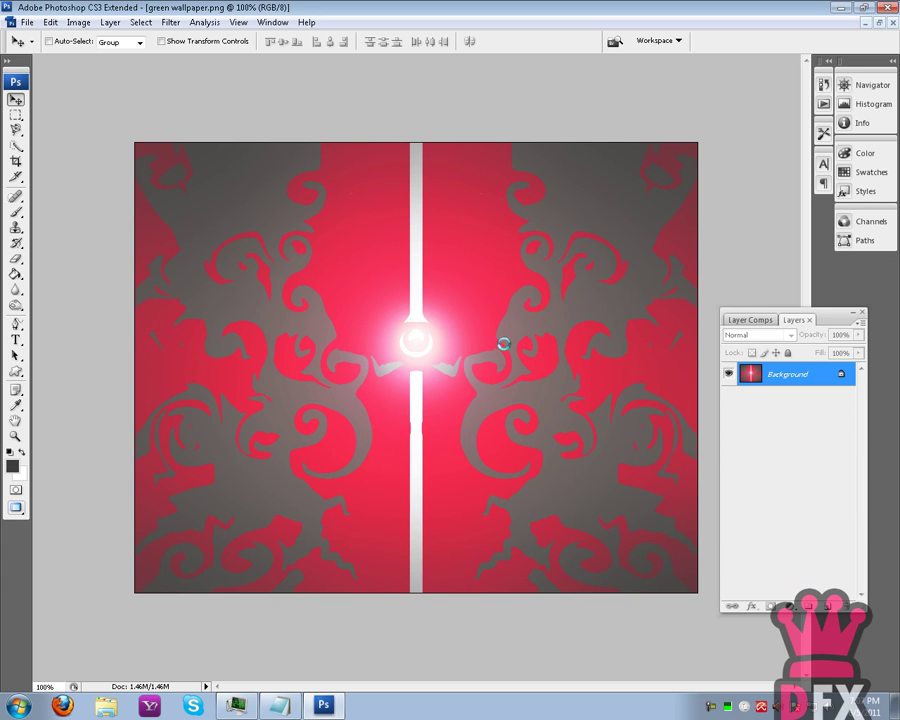